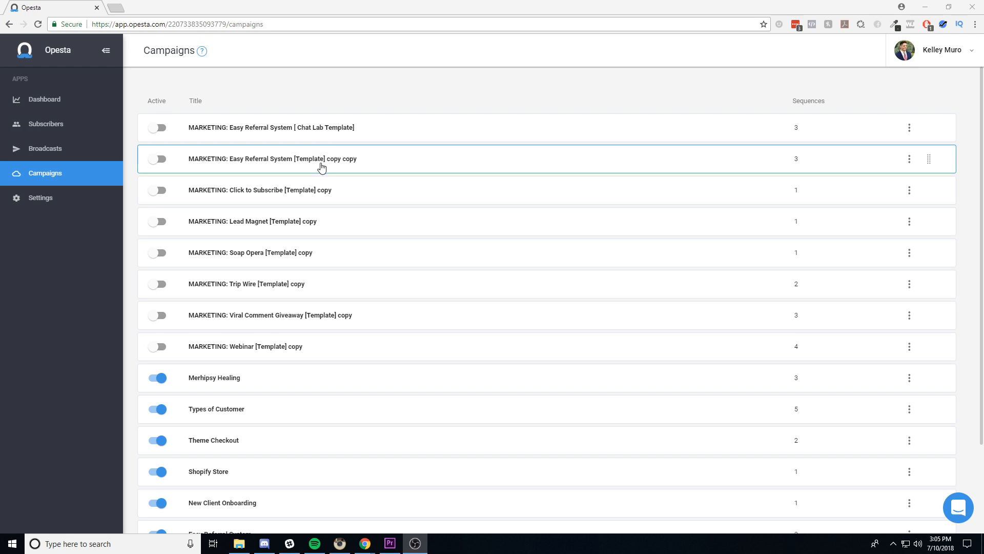
# Open the Optin/Good Experience sequence of the "MARKETING: Easy Referral System [Template] copy copy" campaign and review its Review Card Optin trigger
pyautogui.click(321, 166)
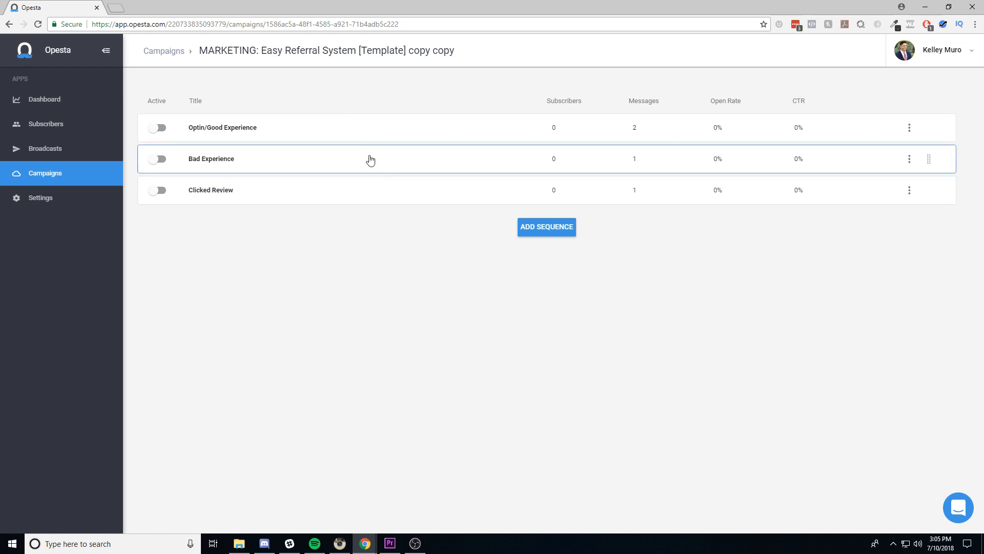
pyautogui.click(259, 132)
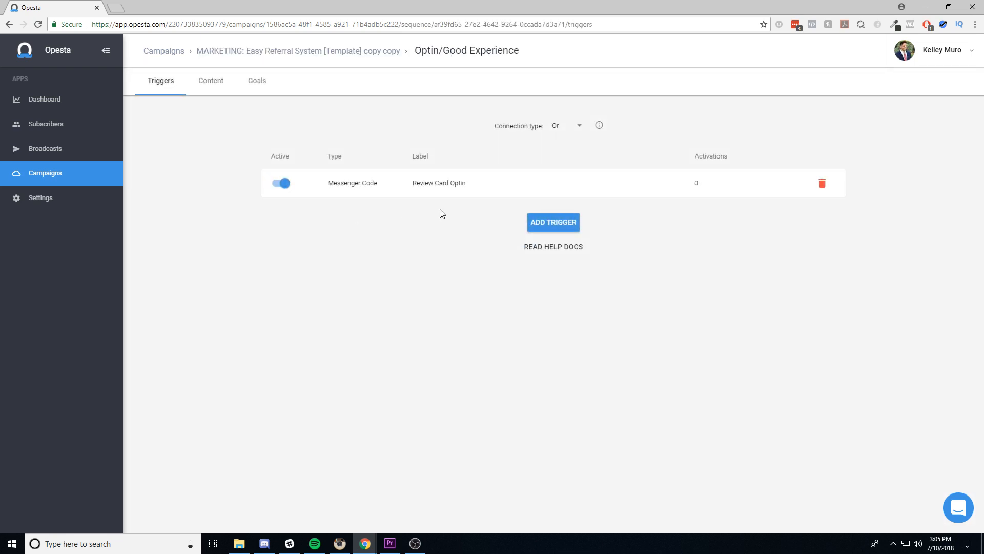
pyautogui.click(362, 189)
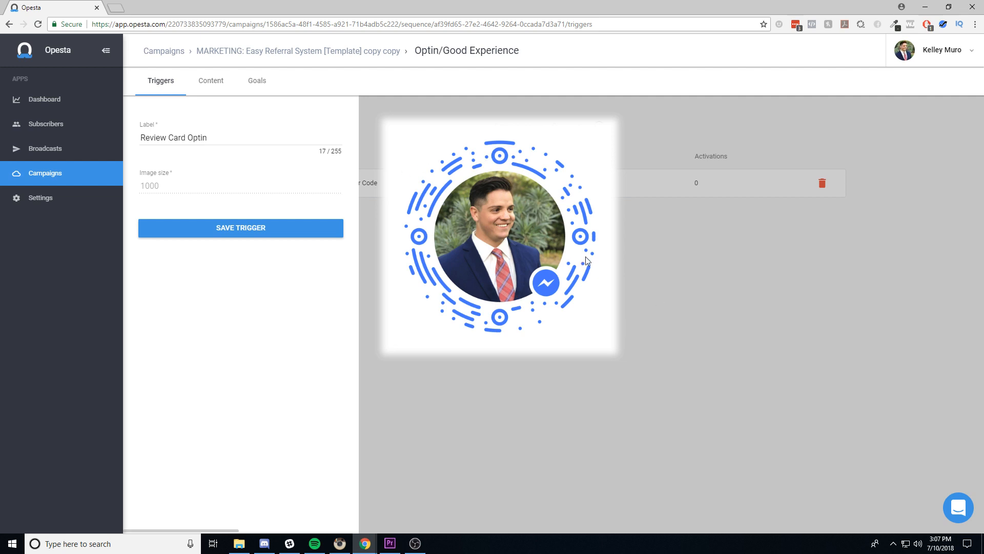
pyautogui.click(710, 259)
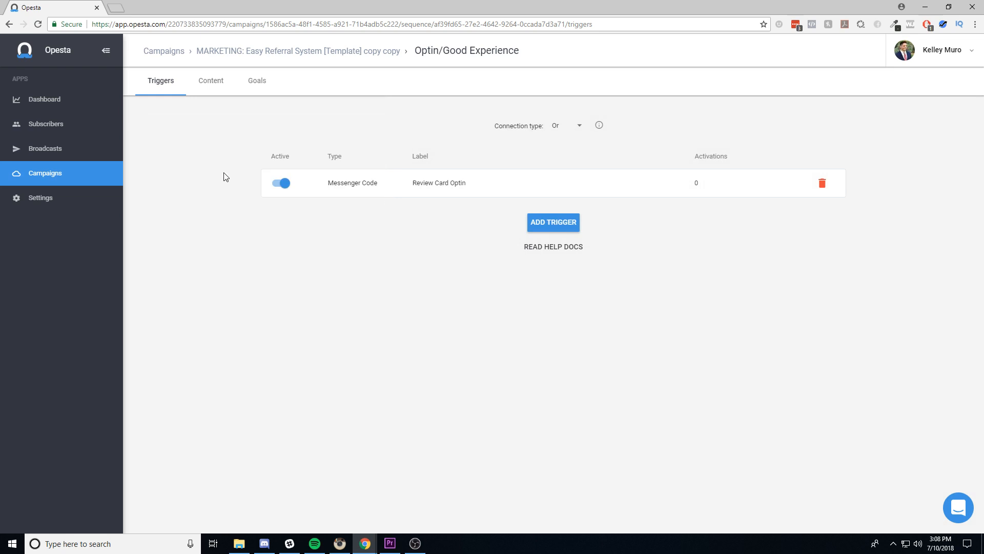
# Open the sequence's "How did we do?" message for editing and review its thank-you text
pyautogui.click(212, 81)
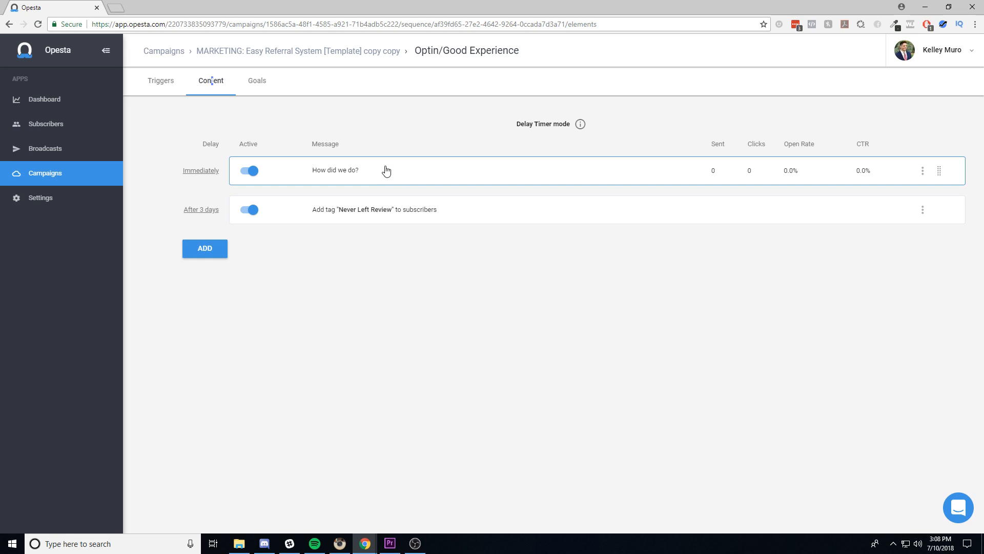
pyautogui.click(387, 170)
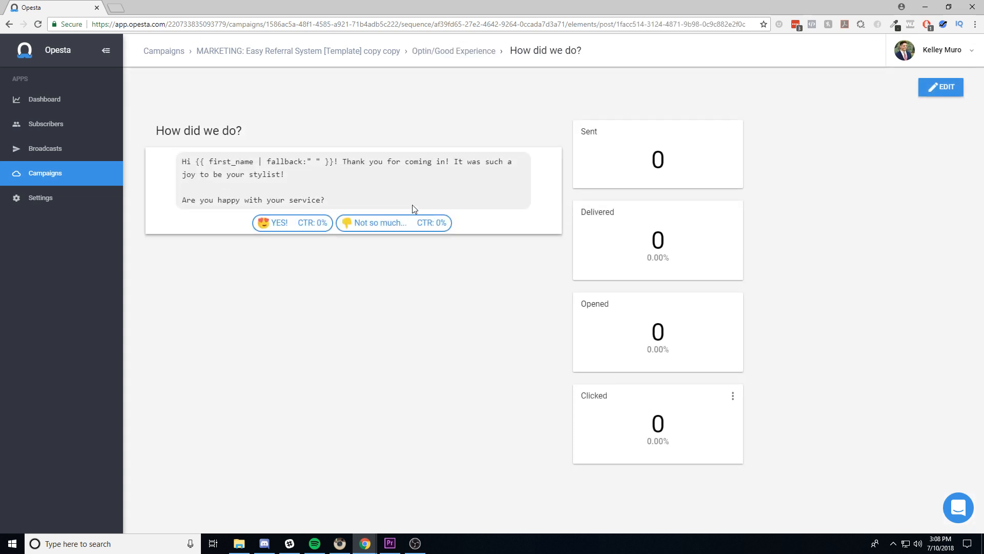
pyautogui.click(925, 87)
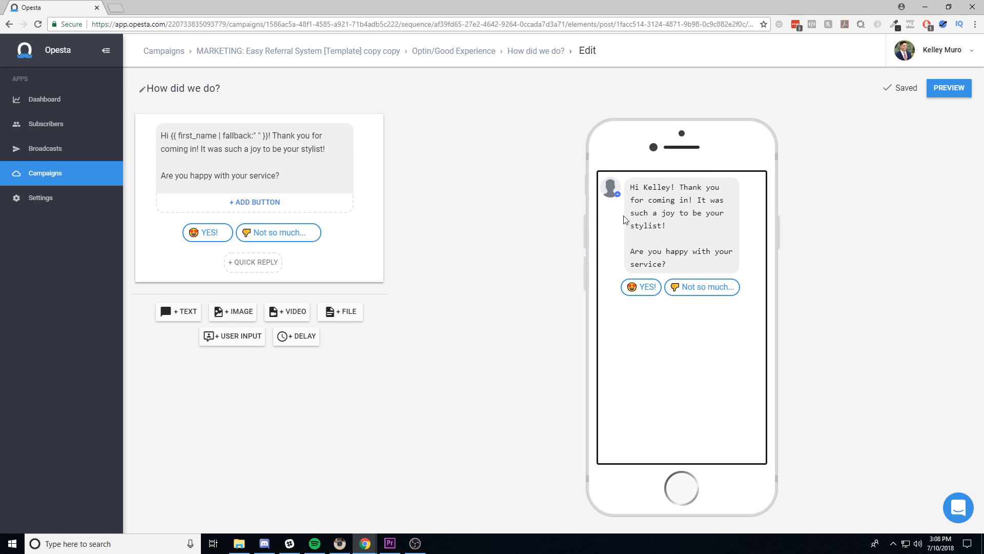
pyautogui.moveTo(326, 153); pyautogui.dragTo(271, 134)
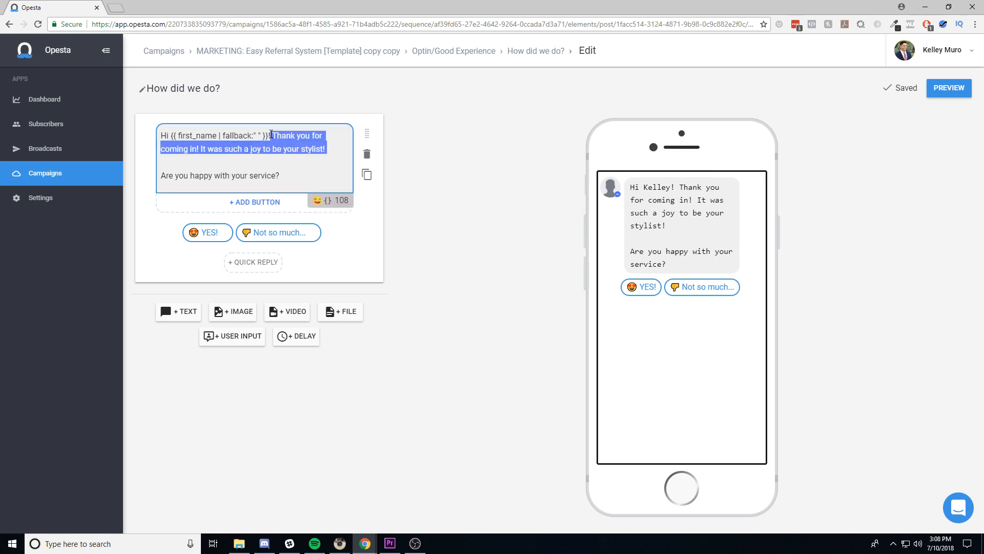
pyautogui.click(329, 155)
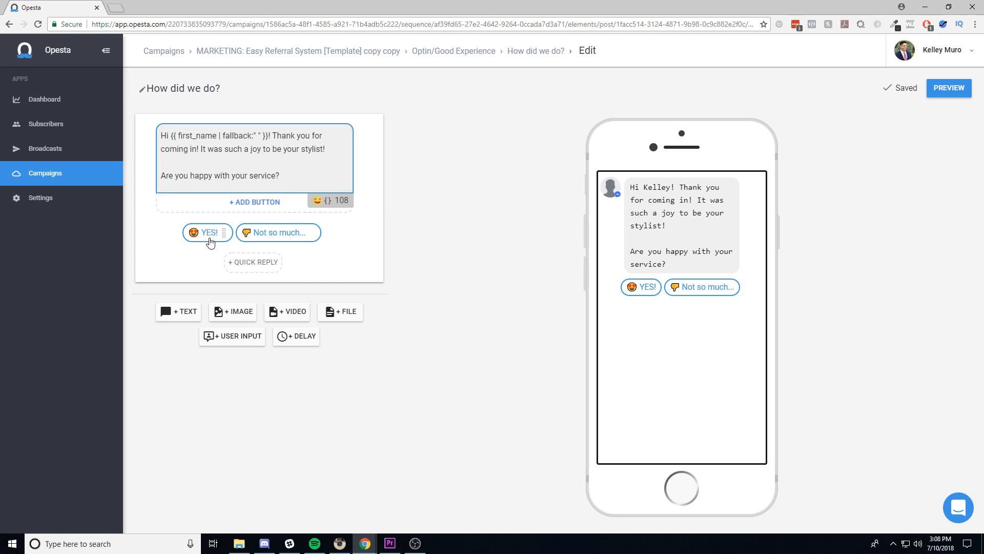
# Open the YES! quick reply of the "How did we do?" message and check the tag it adds
pyautogui.click(208, 240)
pyautogui.click(227, 262)
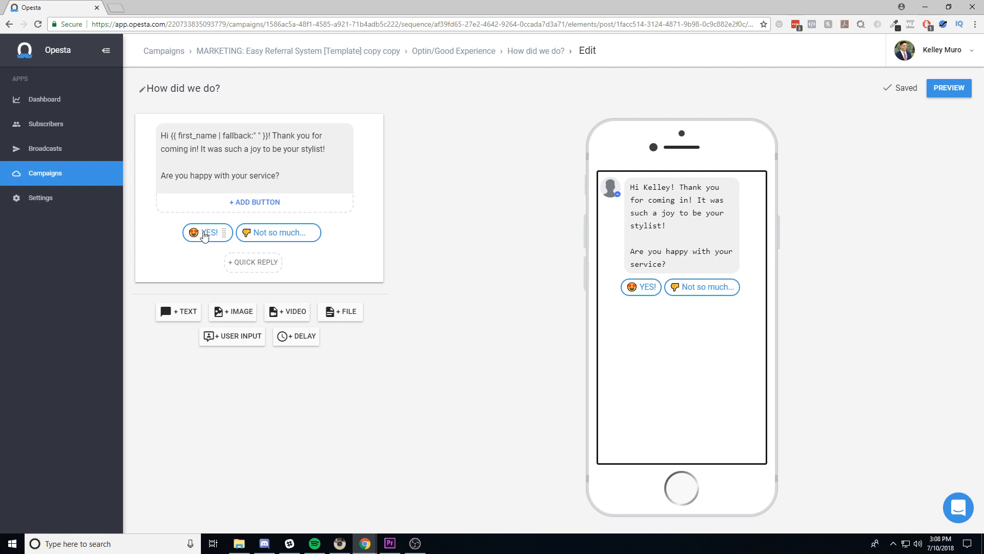
pyautogui.click(202, 234)
pyautogui.moveTo(395, 261); pyautogui.dragTo(321, 270)
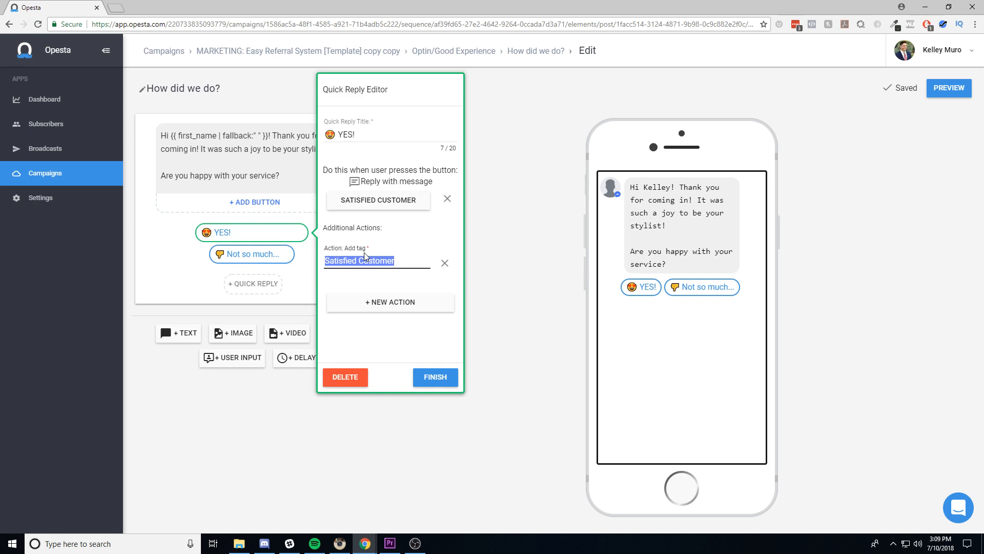
# Review the linked Satisfied Customer message and open the message behind its Absolutely! quick reply
pyautogui.click(368, 204)
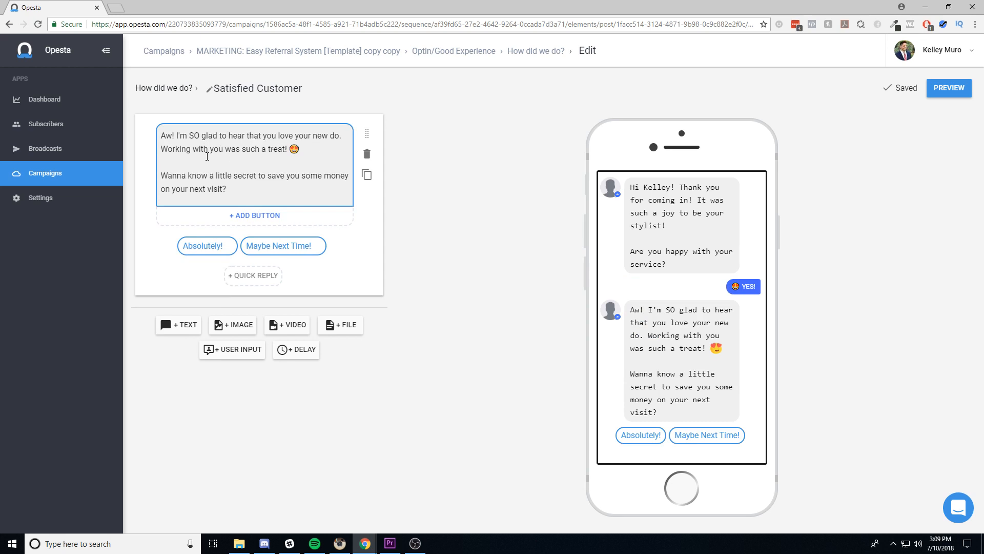
pyautogui.moveTo(177, 177); pyautogui.dragTo(249, 191)
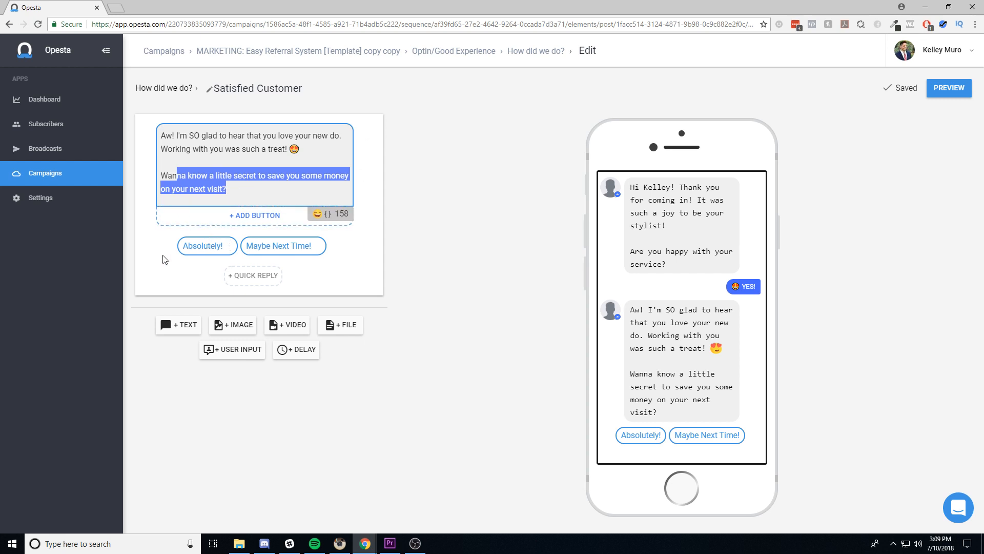
pyautogui.click(210, 256)
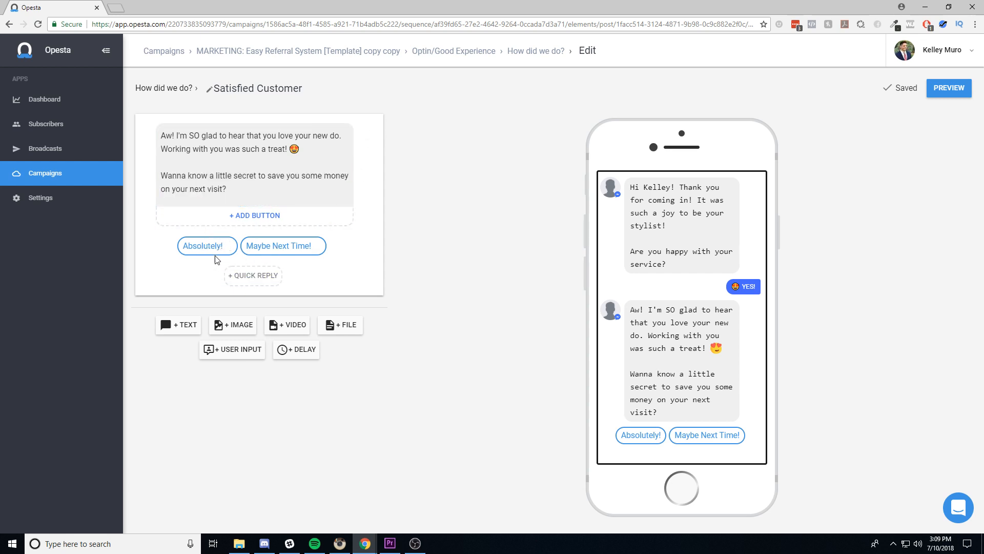
pyautogui.click(210, 251)
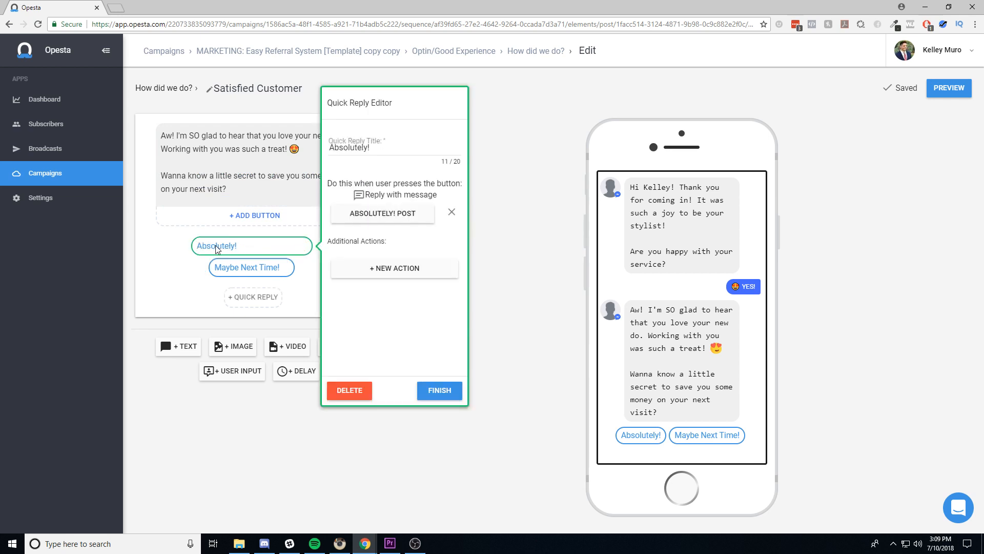
pyautogui.click(379, 216)
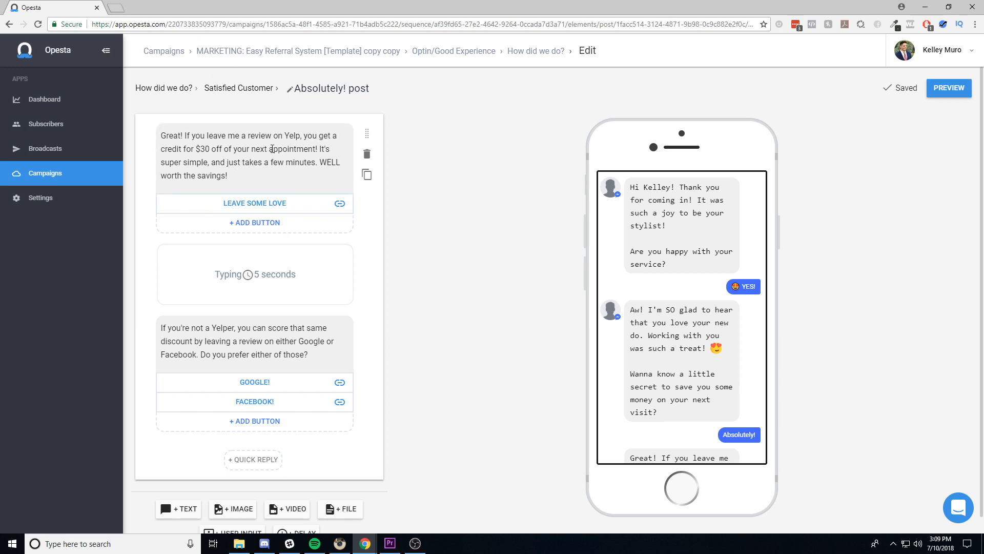
# Check the website link and added tag of the Leave Some Love button in the Yelp review message
pyautogui.click(263, 210)
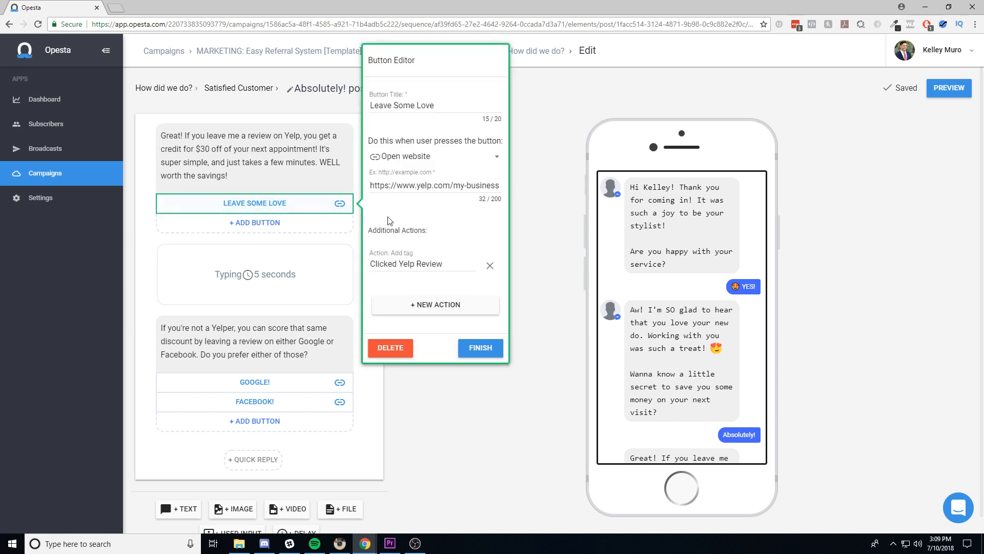
pyautogui.moveTo(370, 185); pyautogui.dragTo(508, 187)
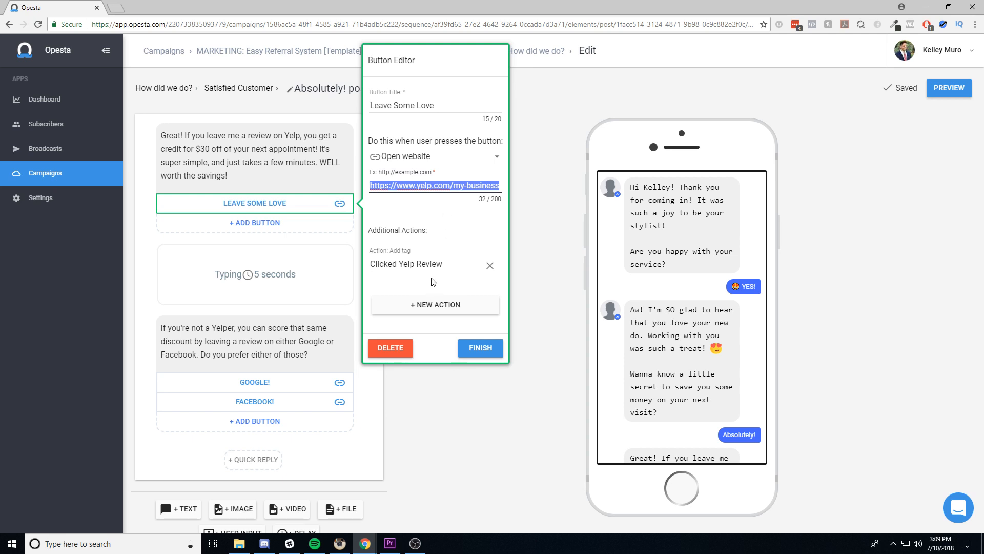
pyautogui.tripleClick(419, 263)
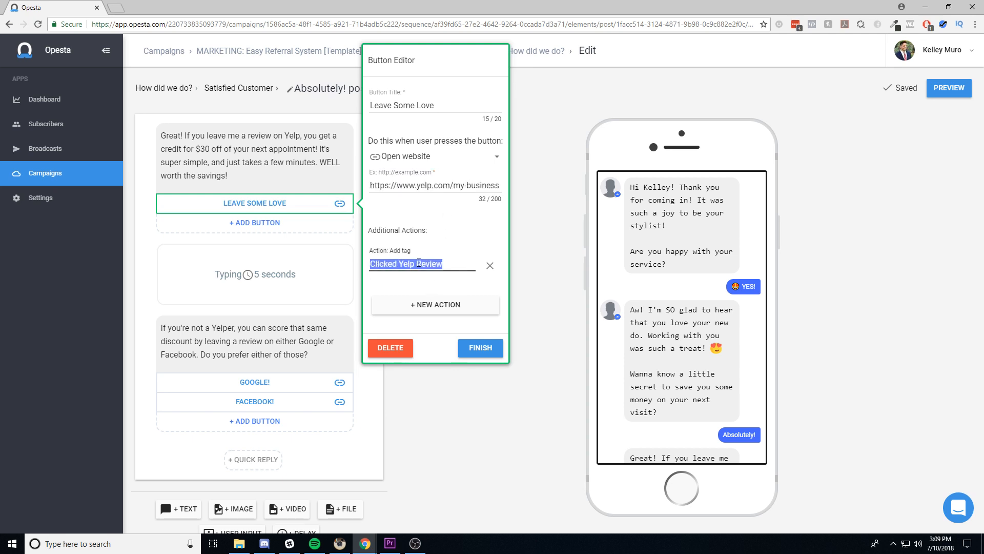
pyautogui.moveTo(444, 263); pyautogui.dragTo(365, 264)
pyautogui.click(475, 353)
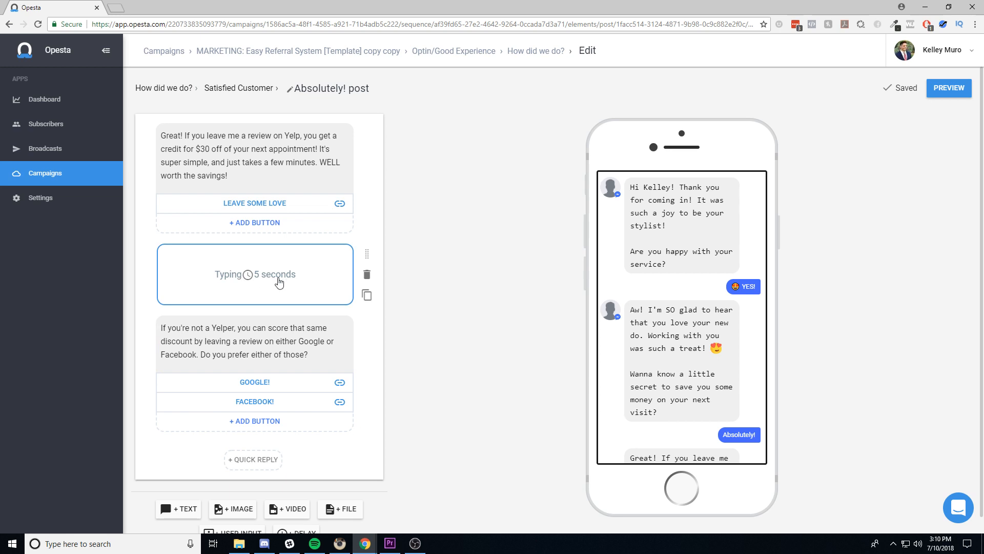
# Check the website links set on the Google! and Facebook! buttons in the follow-up review message
pyautogui.scroll(-5, 634, 318)
pyautogui.click(243, 309)
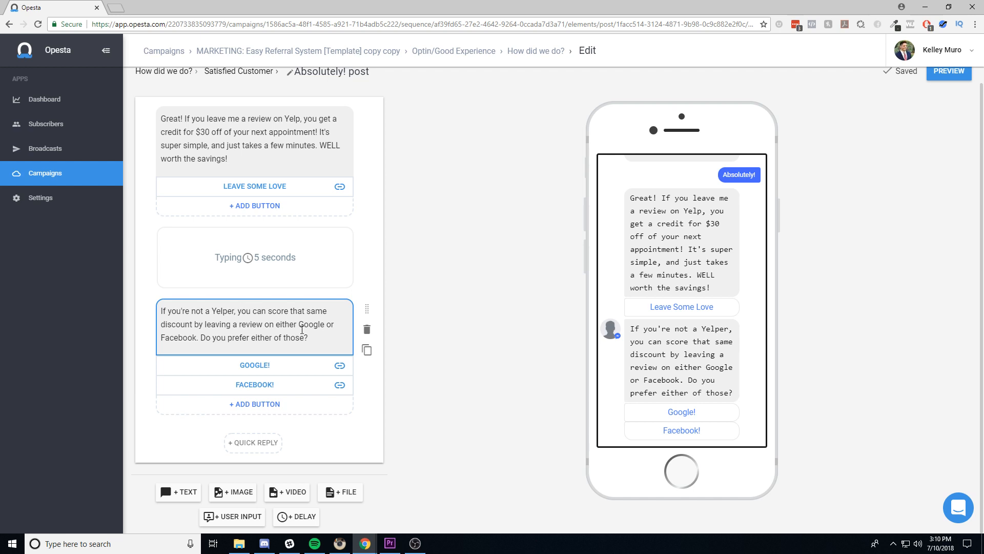
pyautogui.click(265, 366)
pyautogui.moveTo(380, 351); pyautogui.dragTo(508, 351)
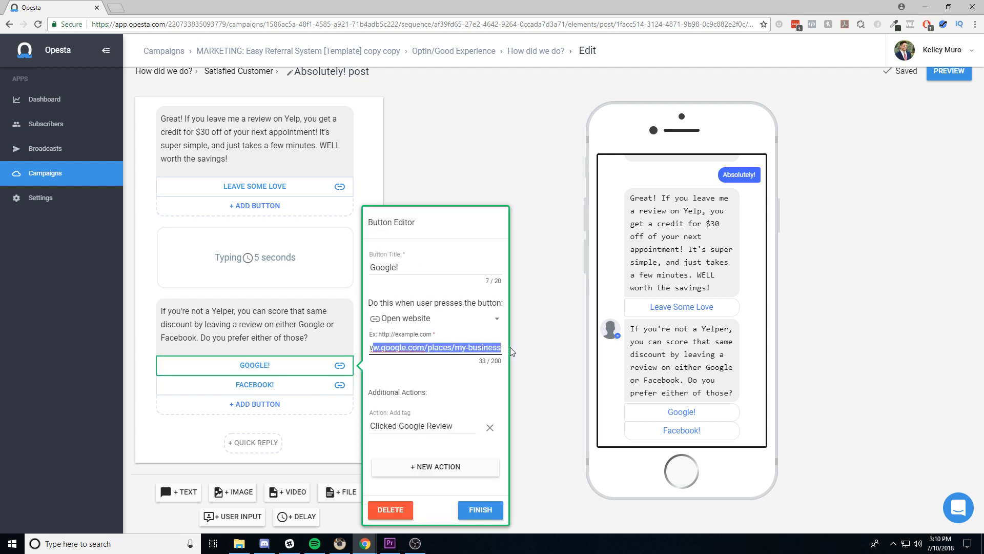
pyautogui.click(259, 383)
pyautogui.moveTo(382, 350); pyautogui.dragTo(492, 352)
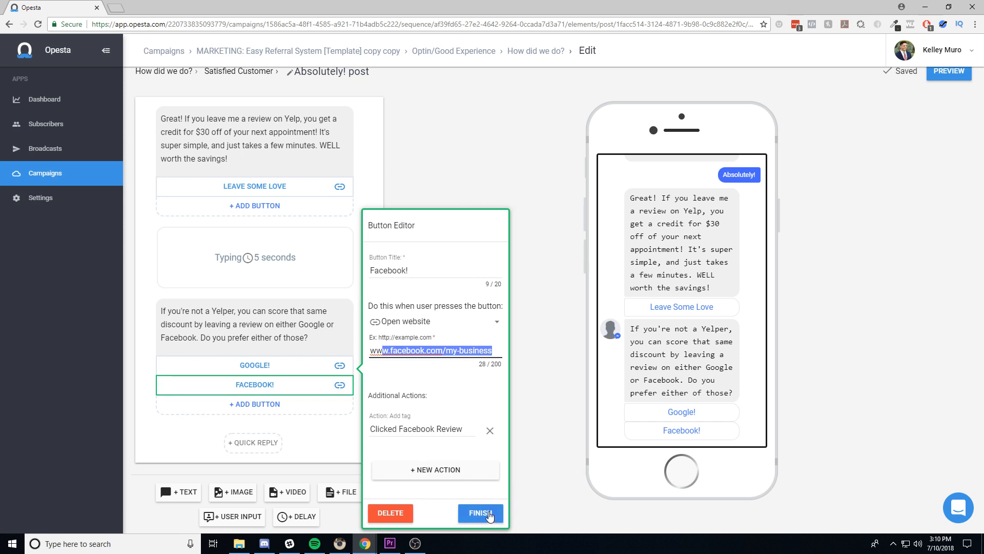
pyautogui.click(494, 522)
# Return to the Satisfied Customer message and review the message behind its Maybe Next Time! quick reply
pyautogui.click(264, 88)
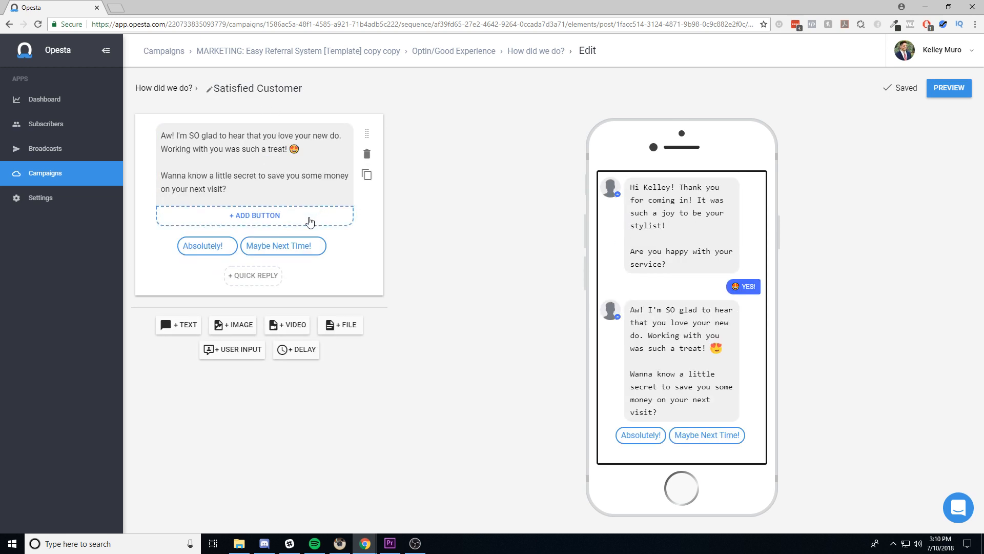
pyautogui.click(287, 253)
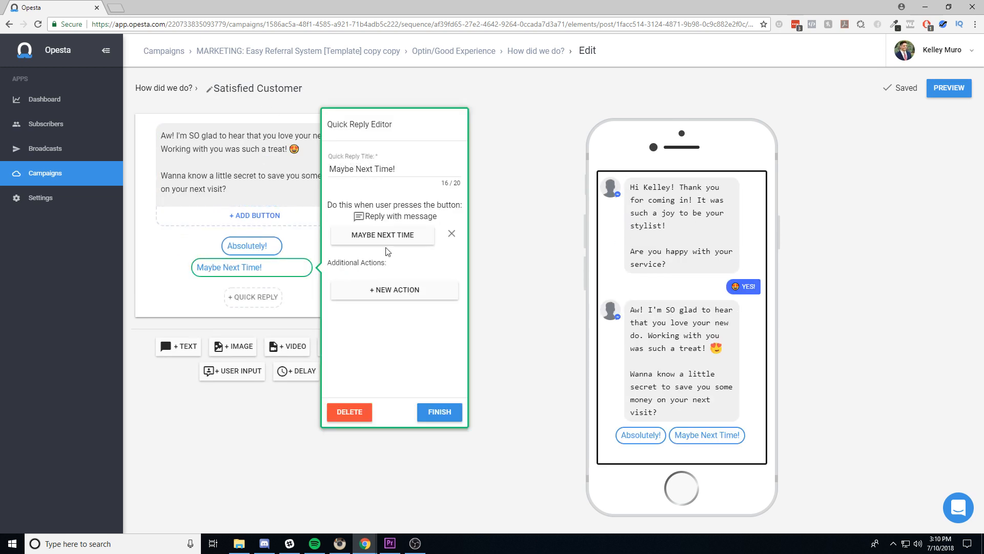
pyautogui.click(392, 236)
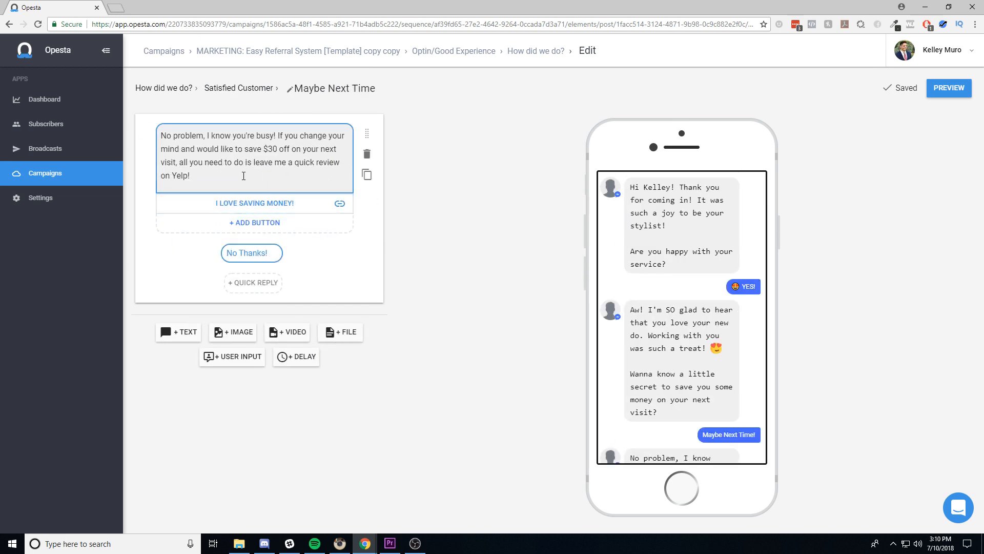
pyautogui.moveTo(191, 176); pyautogui.dragTo(157, 136)
pyautogui.click(220, 172)
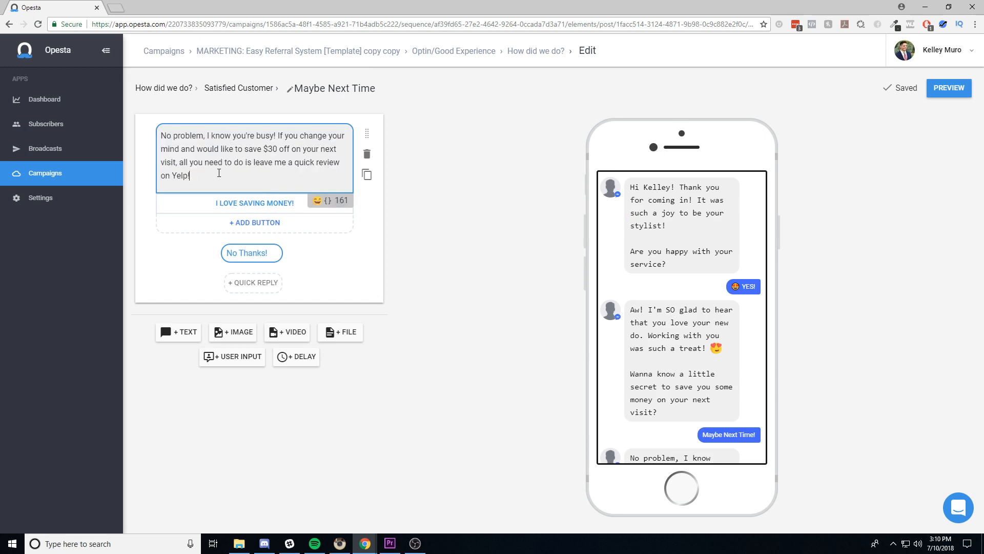
pyautogui.scroll(-3, 652, 368)
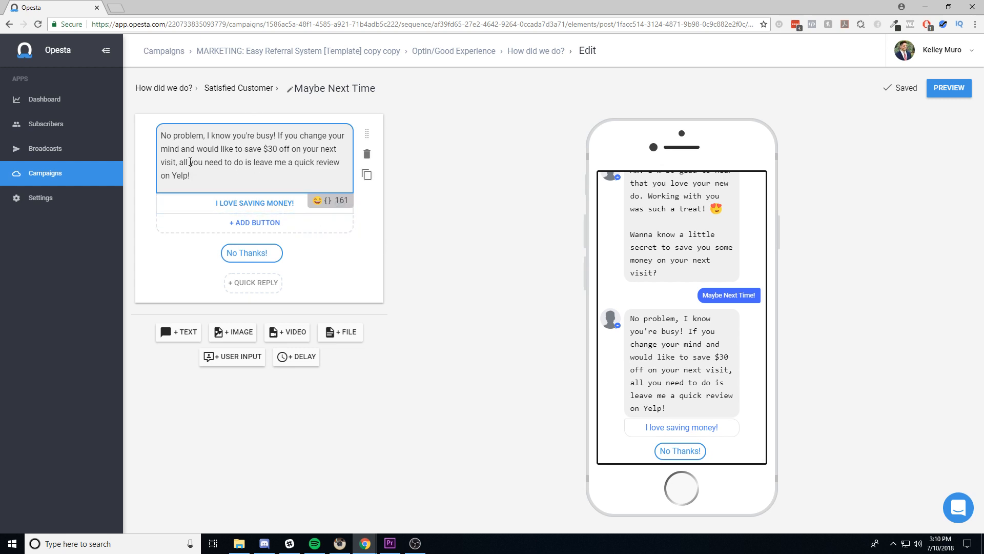
pyautogui.moveTo(244, 149); pyautogui.dragTo(309, 149)
pyautogui.click(297, 173)
# Open the message linked to the No Thanks! quick reply and review its closing text
pyautogui.click(250, 258)
pyautogui.click(354, 230)
pyautogui.moveTo(280, 150); pyautogui.dragTo(222, 148)
pyautogui.tripleClick(252, 144)
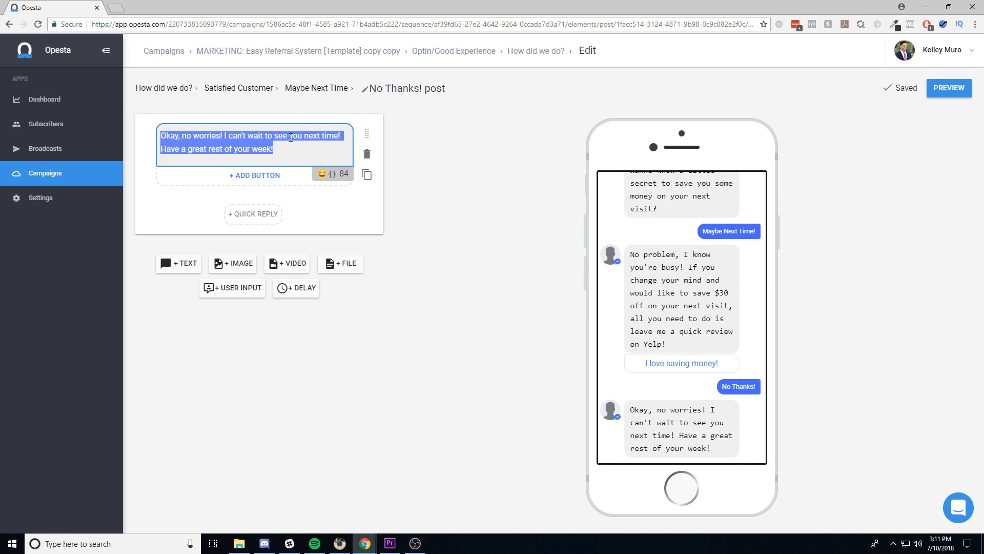
pyautogui.click(292, 158)
pyautogui.moveTo(299, 155); pyautogui.dragTo(159, 114)
# Return to the "How did we do?" message and check the tag and sequence subscription of its "Not so much..." quick reply
pyautogui.click(170, 92)
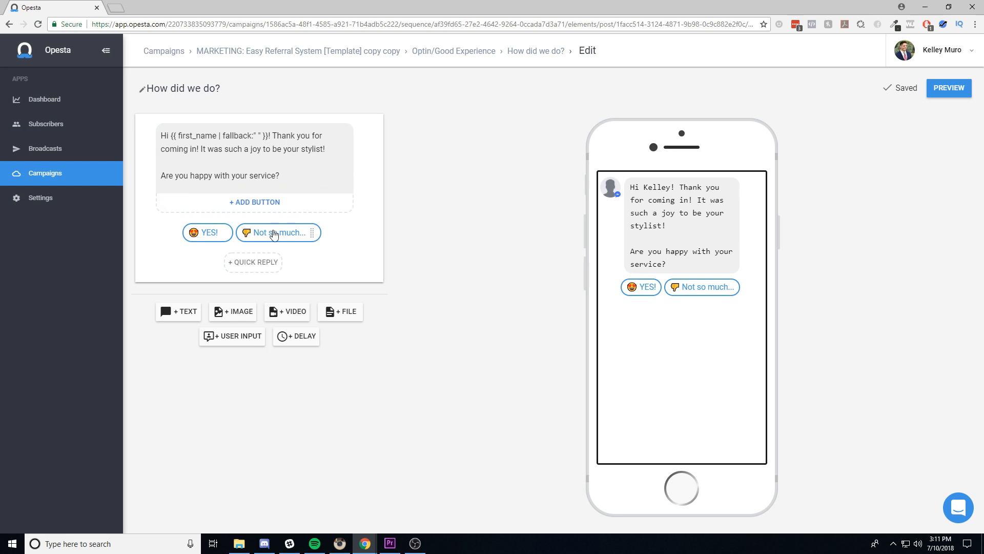
pyautogui.click(275, 234)
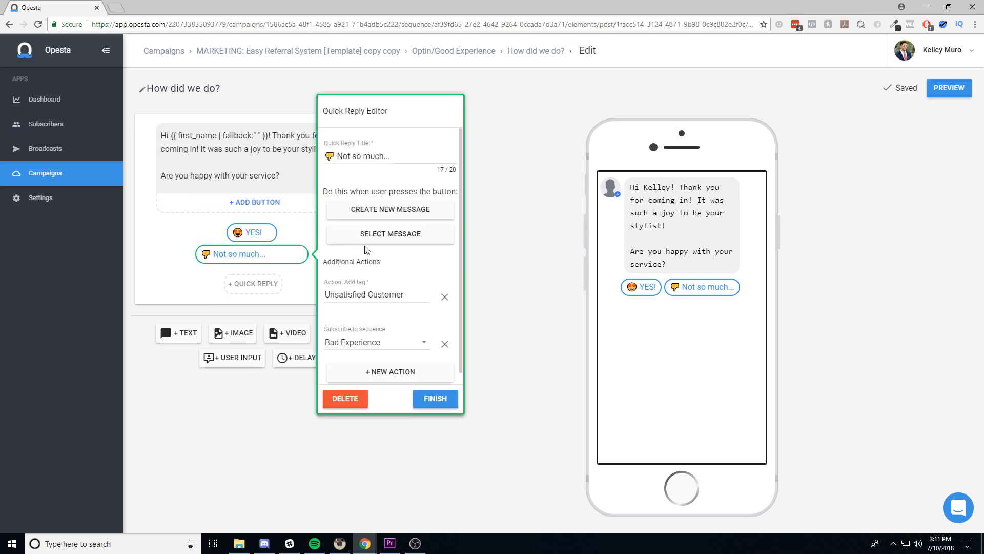
pyautogui.moveTo(411, 294); pyautogui.dragTo(301, 296)
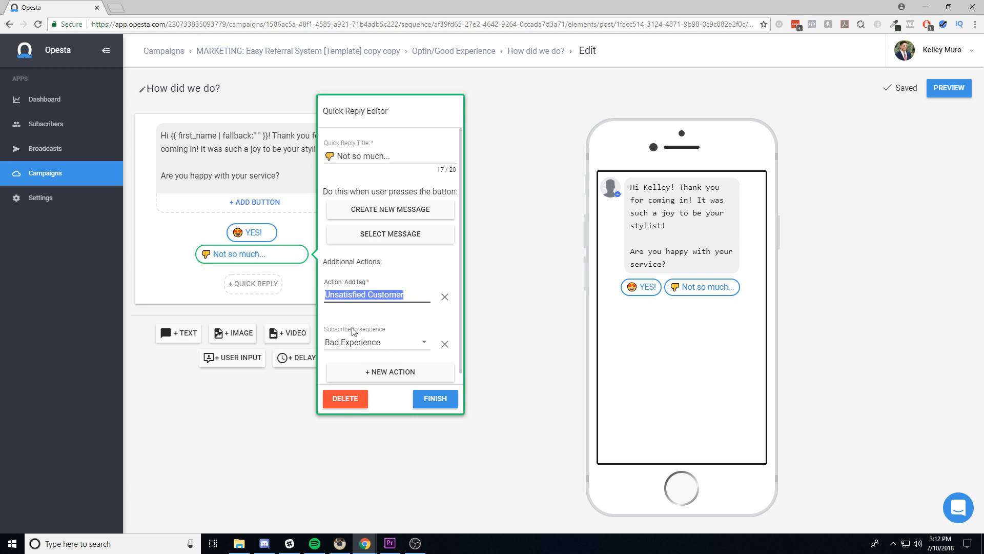
pyautogui.click(434, 402)
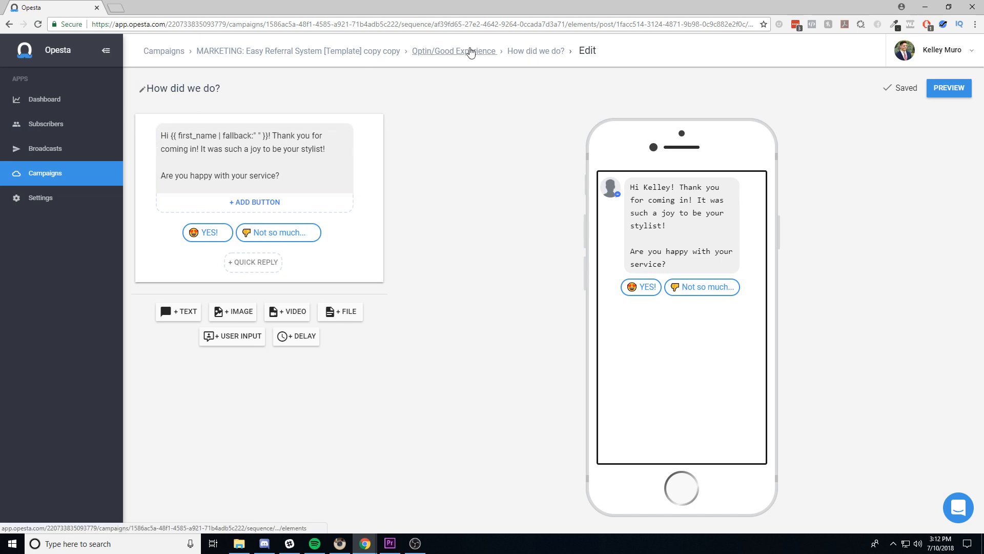
# Go back through the Optin/Good Experience content to the campaign and open the Bad Experience sequence
pyautogui.click(468, 51)
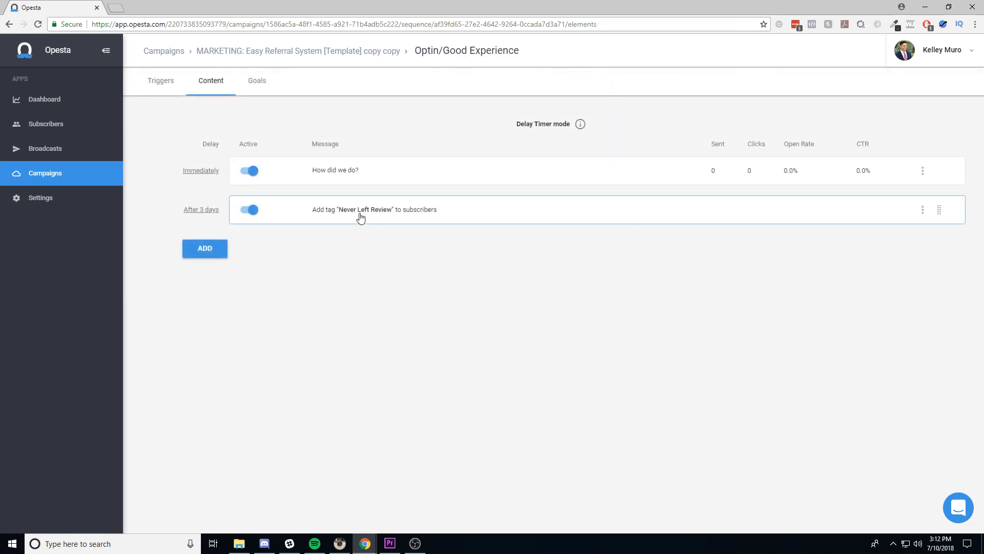
pyautogui.click(372, 51)
pyautogui.click(246, 161)
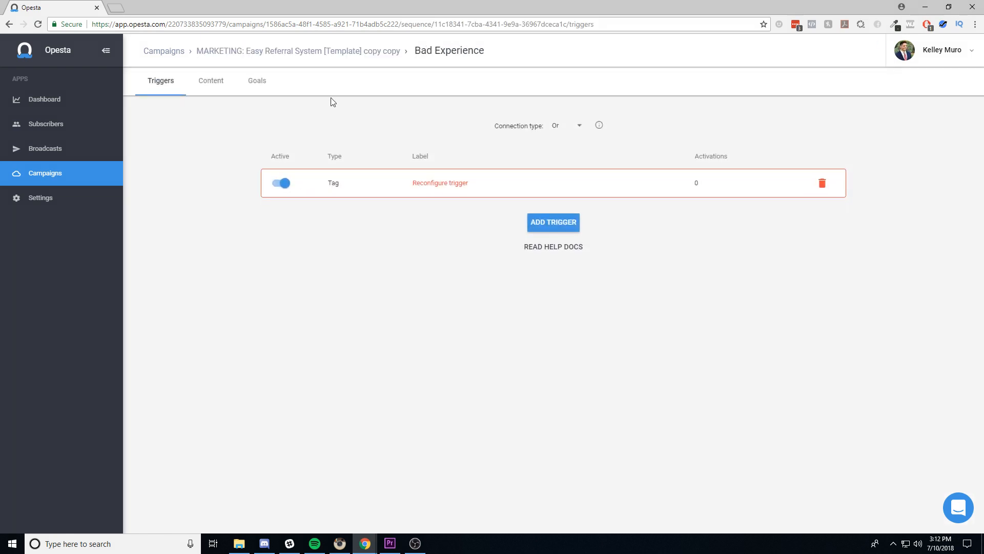
# Reconfigure the Bad Experience sequence's tag trigger with the tag "Bad Experience" and save it
pyautogui.click(435, 183)
pyautogui.click(422, 316)
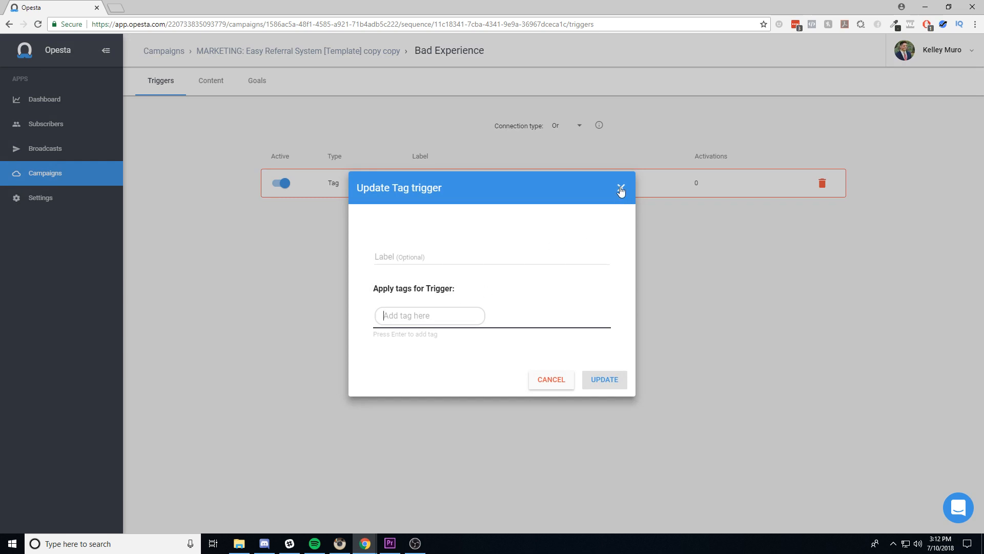
pyautogui.write('Bad')
pyautogui.press('Return')
pyautogui.write('Ba')
pyautogui.press('BackSpace')
pyautogui.press('BackSpace')
pyautogui.write('Unex')
pyautogui.press('BackSpace')
pyautogui.press('BackSpace')
pyautogui.press('BackSpace')
pyautogui.press('BackSpace')
pyautogui.write('Bad Experience')
pyautogui.press('Return')
pyautogui.click(595, 382)
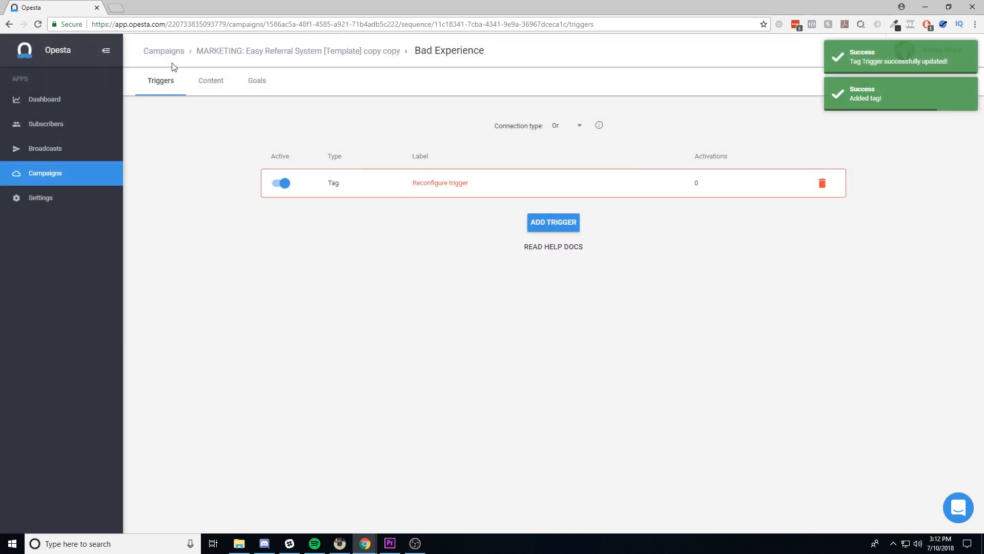
# Check the Unsatisfied Customer message in the sequence's content and return to the Bad Experience sequence
pyautogui.click(208, 80)
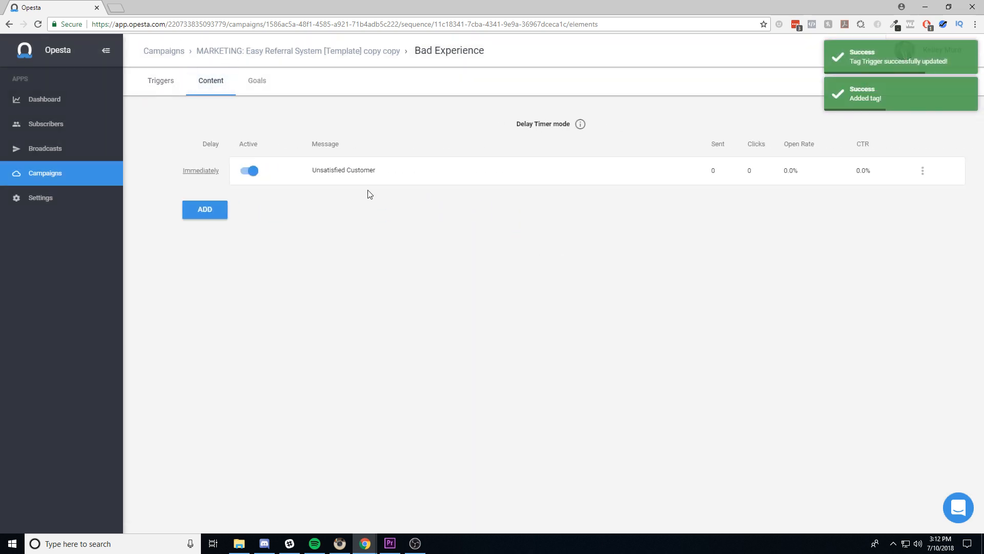
pyautogui.click(342, 172)
pyautogui.click(429, 54)
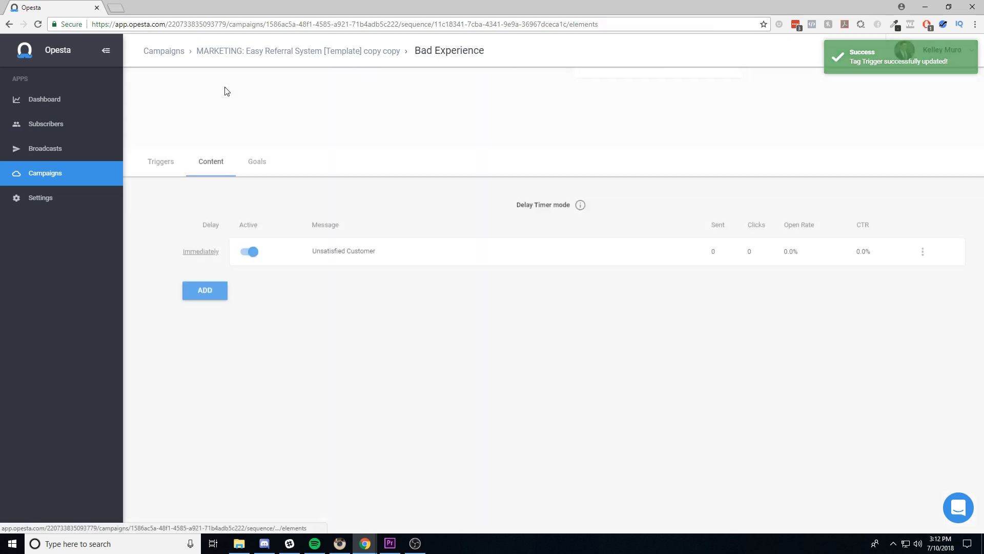
# Reopen the Bad Experience sequence from the campaign and set its tag trigger to the existing "Unsatisfied Customer" tag
pyautogui.click(296, 54)
pyautogui.click(271, 156)
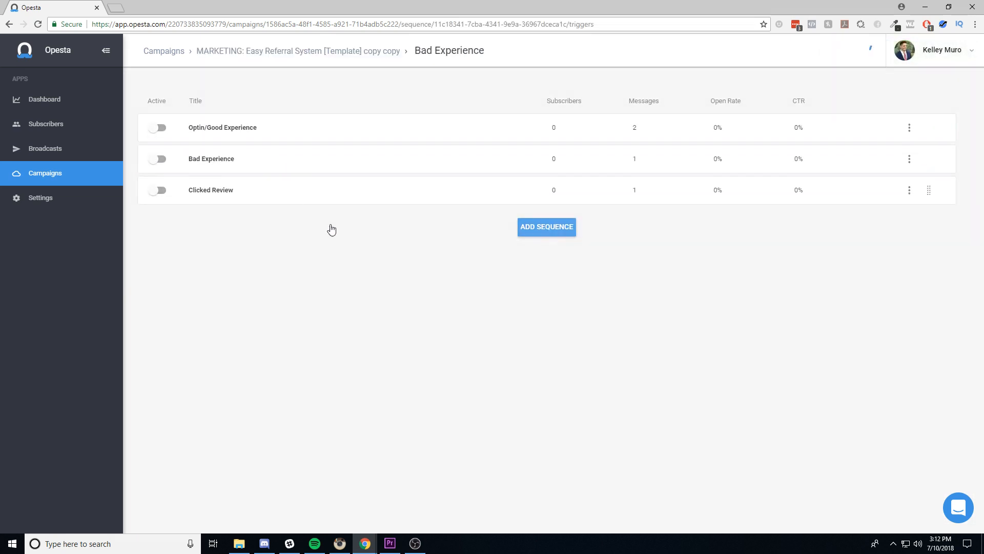
pyautogui.click(400, 191)
pyautogui.click(443, 315)
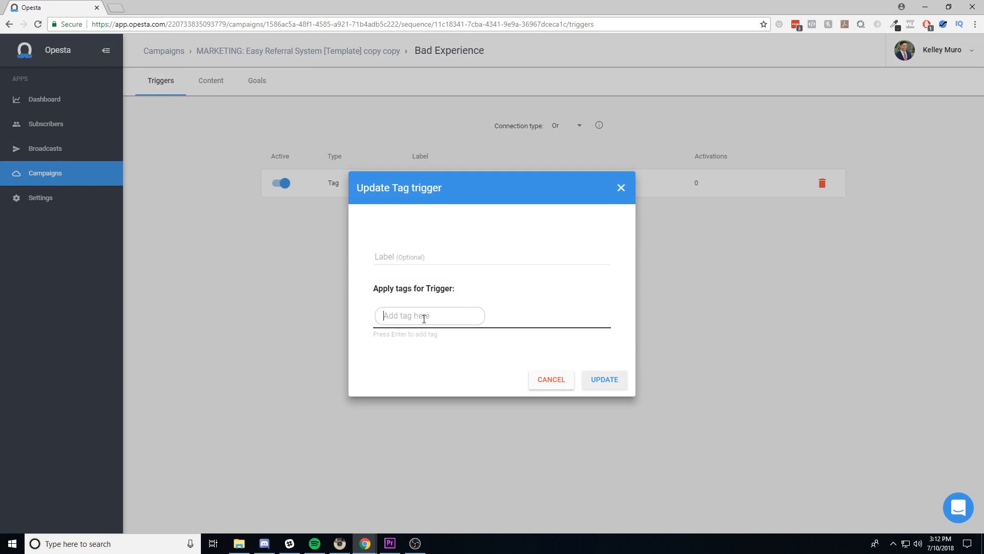
pyautogui.write('Unsatis')
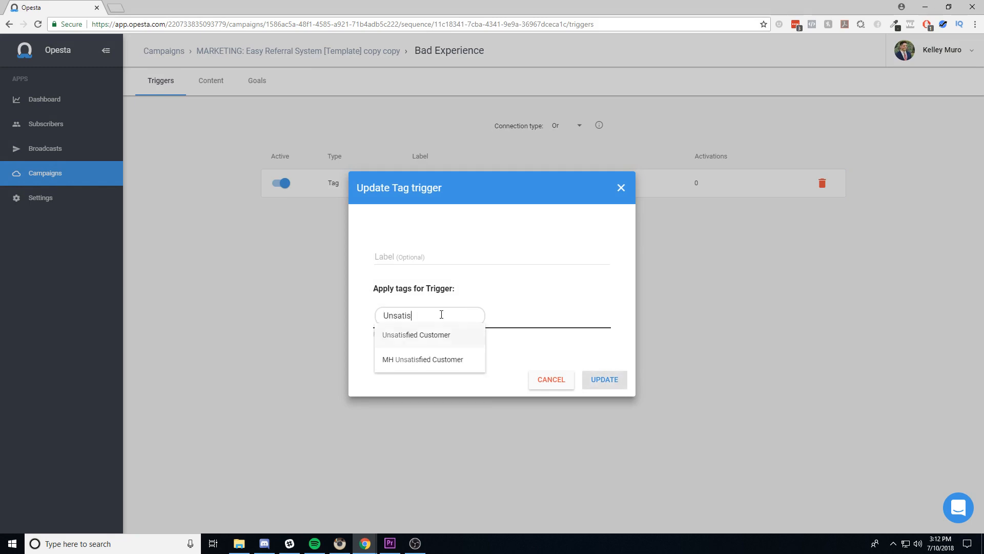
pyautogui.press('Return')
pyautogui.click(610, 381)
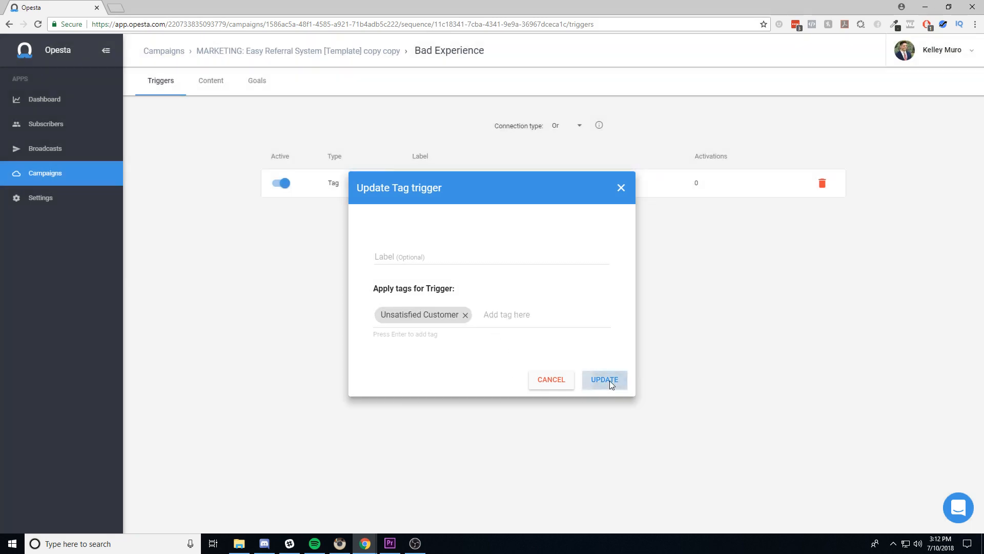
# Open the Unsatisfied Customer message from the sequence's content in edit mode and review its apology and feedback request text
pyautogui.click(214, 81)
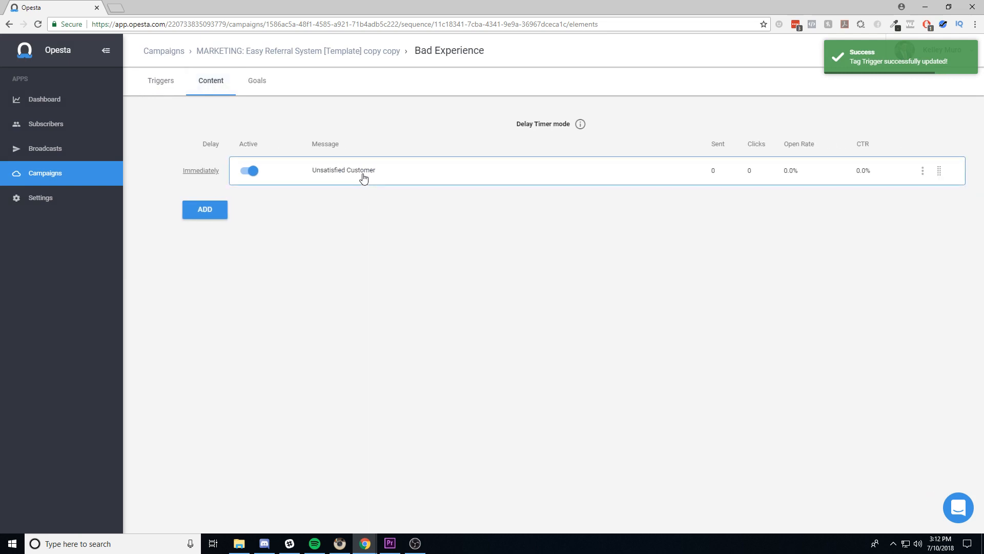
pyautogui.click(363, 177)
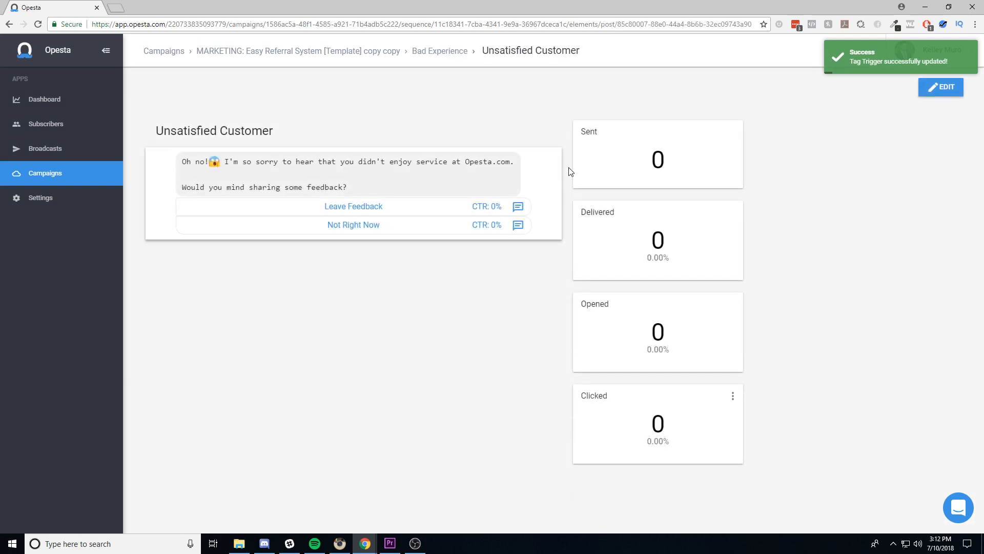
pyautogui.moveTo(448, 168); pyautogui.dragTo(601, 172)
pyautogui.click(523, 171)
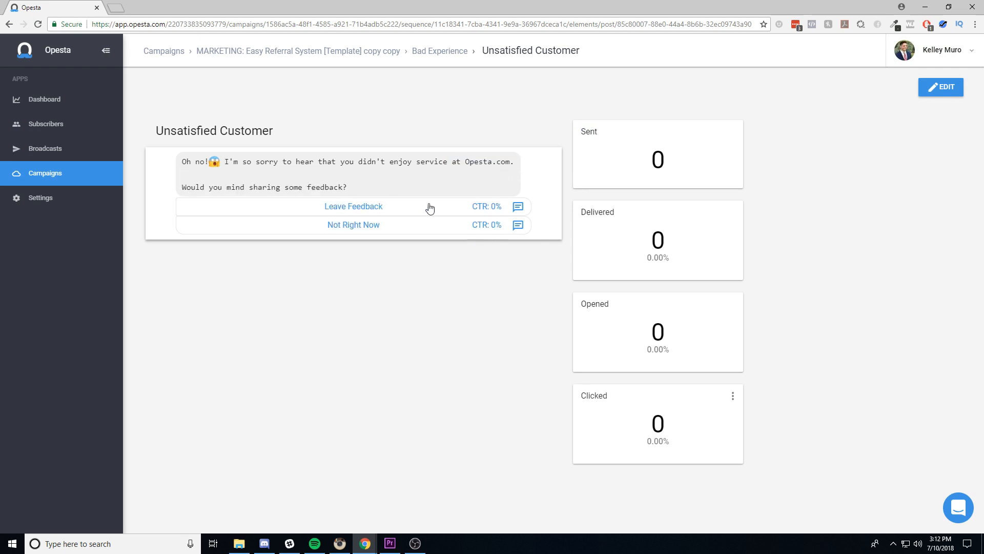
pyautogui.click(941, 87)
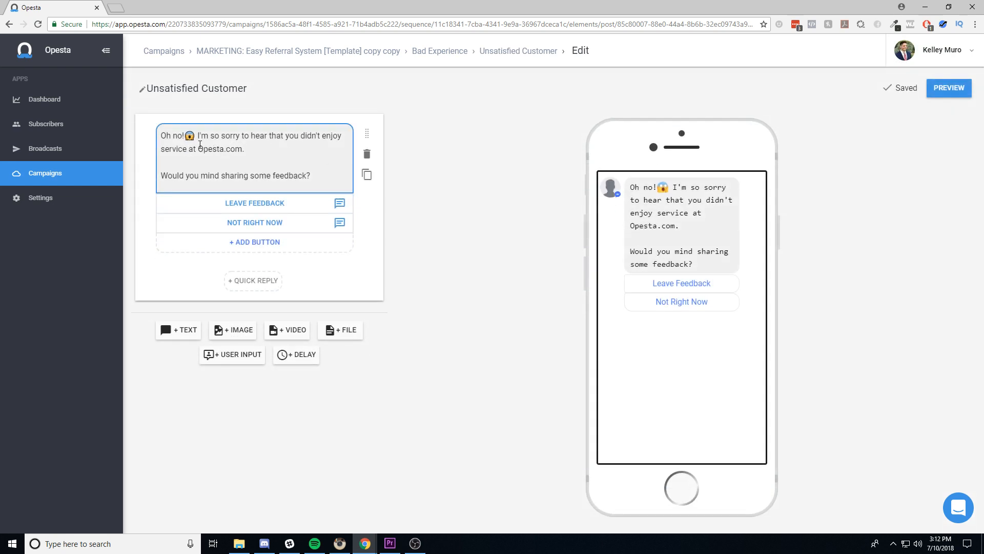
pyautogui.moveTo(197, 148); pyautogui.dragTo(220, 154)
pyautogui.click(238, 175)
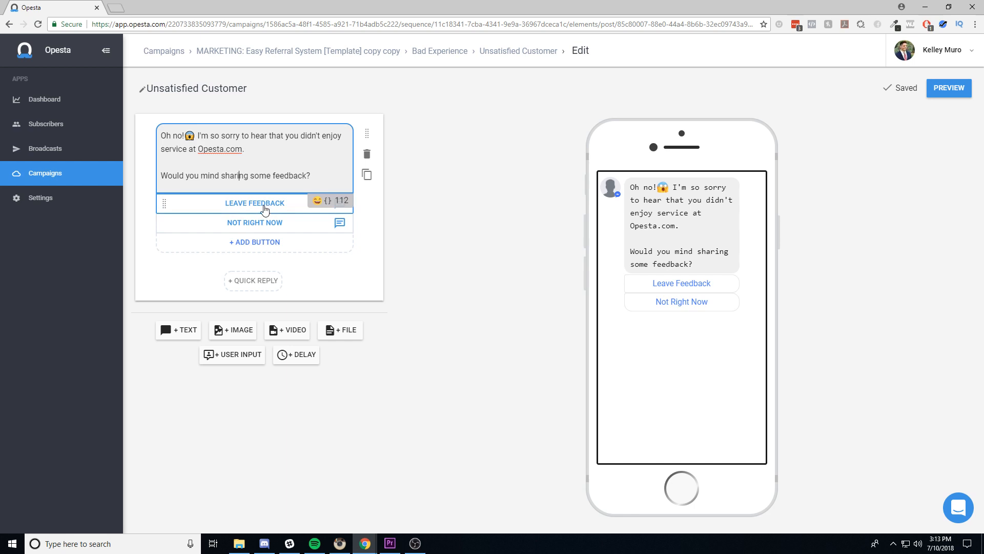
# Check the action behind the Leave Feedback button and open its linked Leave Feedback post
pyautogui.click(265, 206)
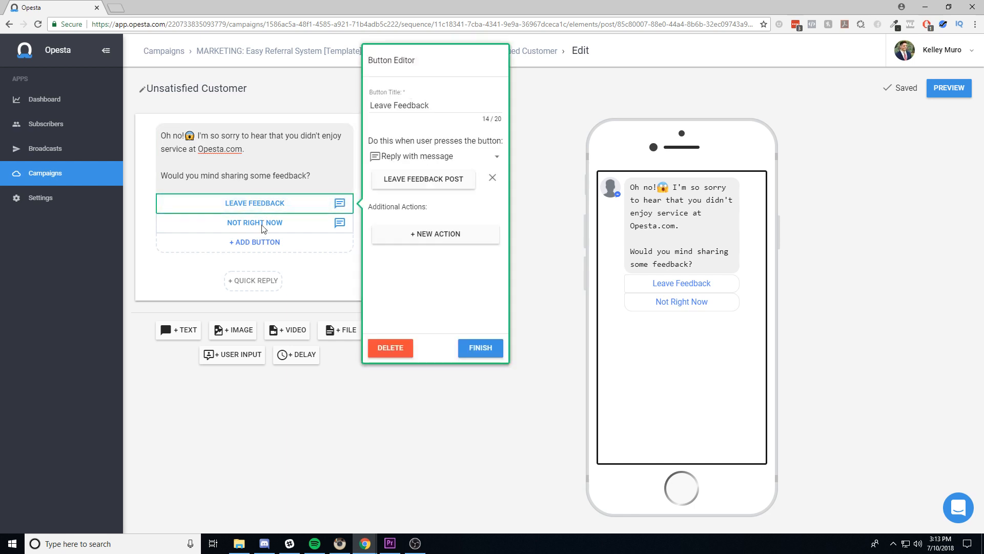
pyautogui.click(262, 225)
pyautogui.click(274, 205)
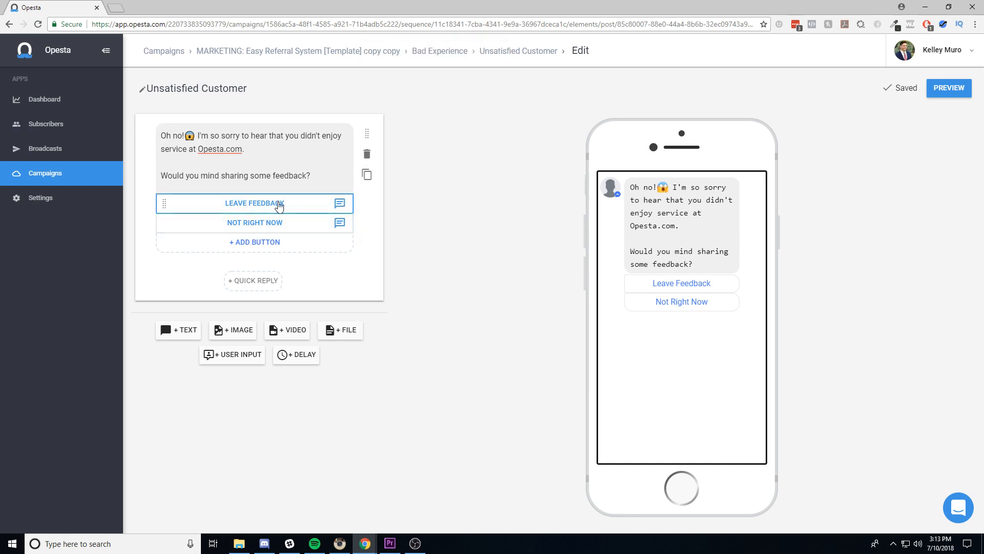
pyautogui.click(443, 189)
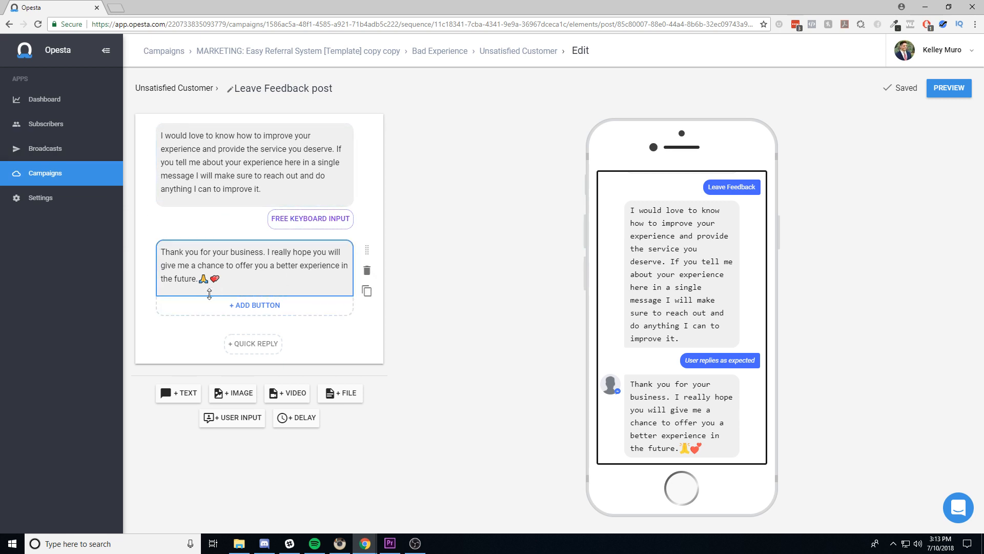
# Inspect the free keyboard input's settings, noting the custom field that stores the response, and close them
pyautogui.click(308, 221)
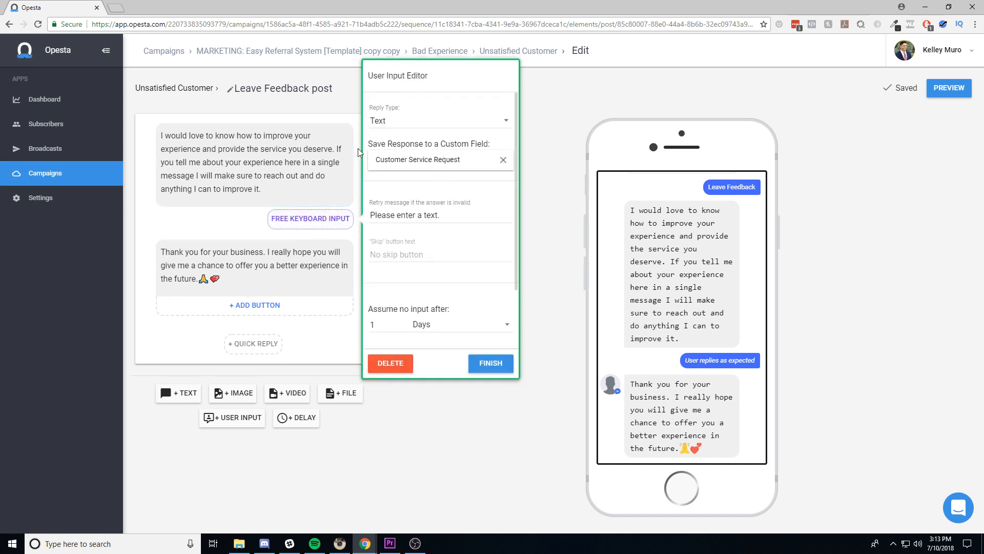
pyautogui.moveTo(459, 160); pyautogui.dragTo(375, 163)
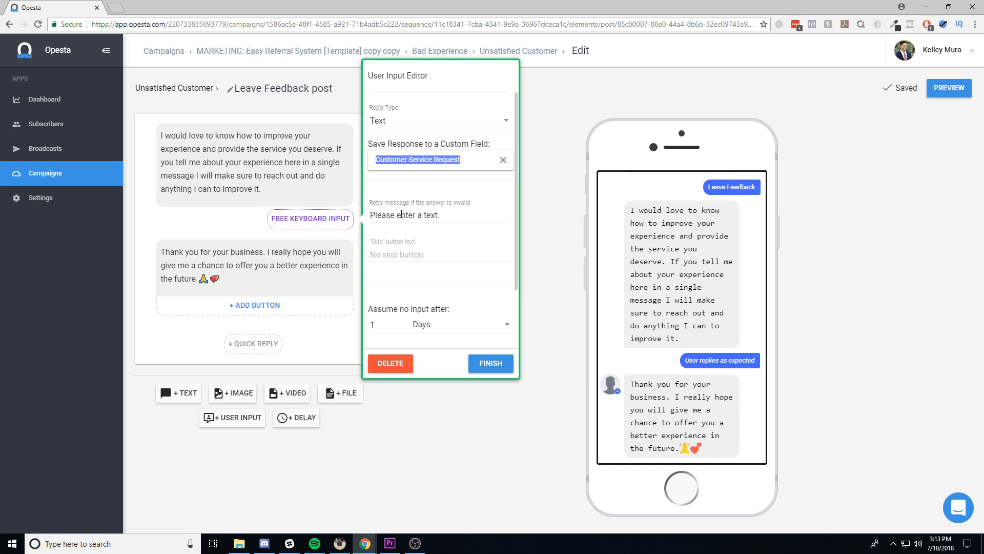
pyautogui.click(503, 370)
# Open the last listed subscriber's details, review the Customer Service Request response among the custom fields, and close the record
pyautogui.click(57, 106)
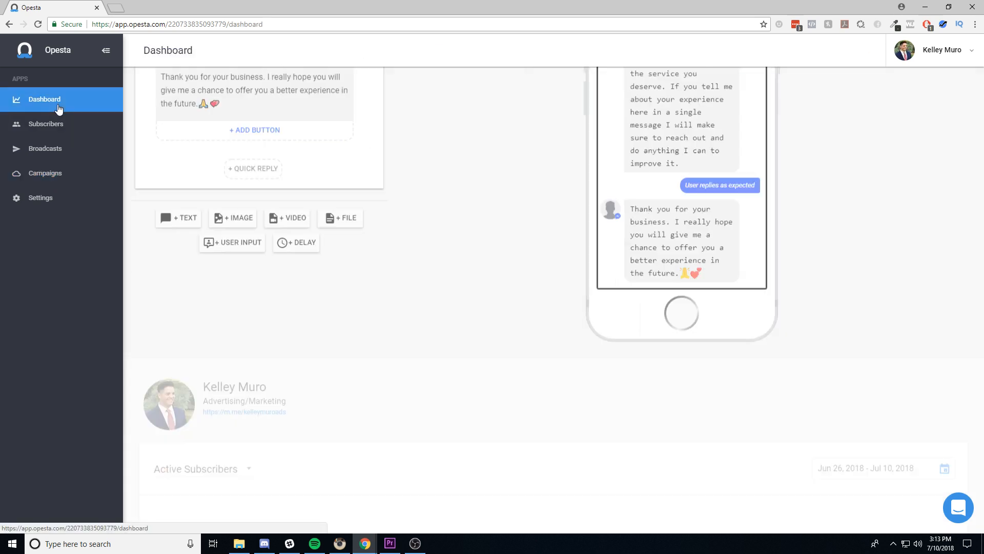
pyautogui.click(72, 141)
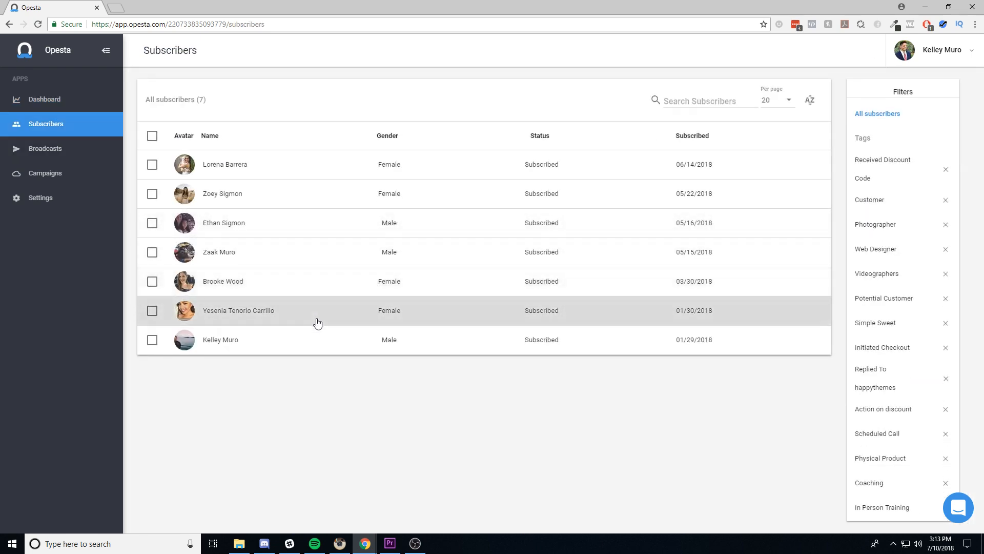
pyautogui.click(314, 344)
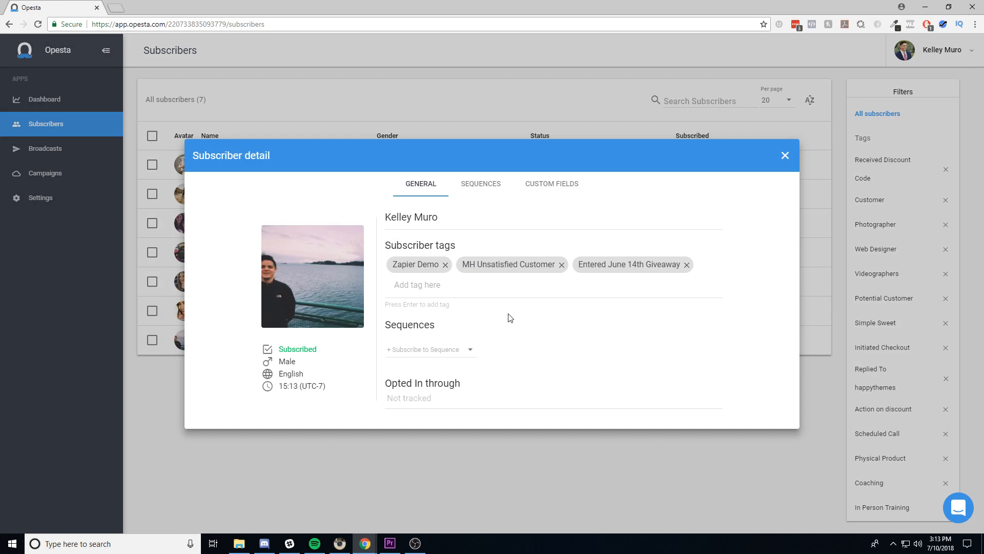
pyautogui.click(550, 186)
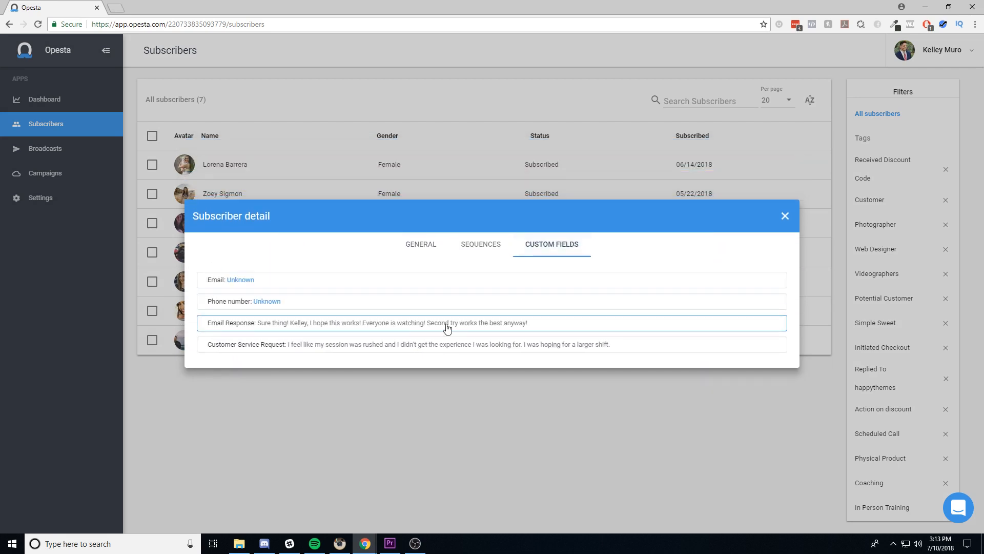
pyautogui.click(299, 355)
pyautogui.moveTo(229, 370); pyautogui.dragTo(712, 358)
pyautogui.click(785, 217)
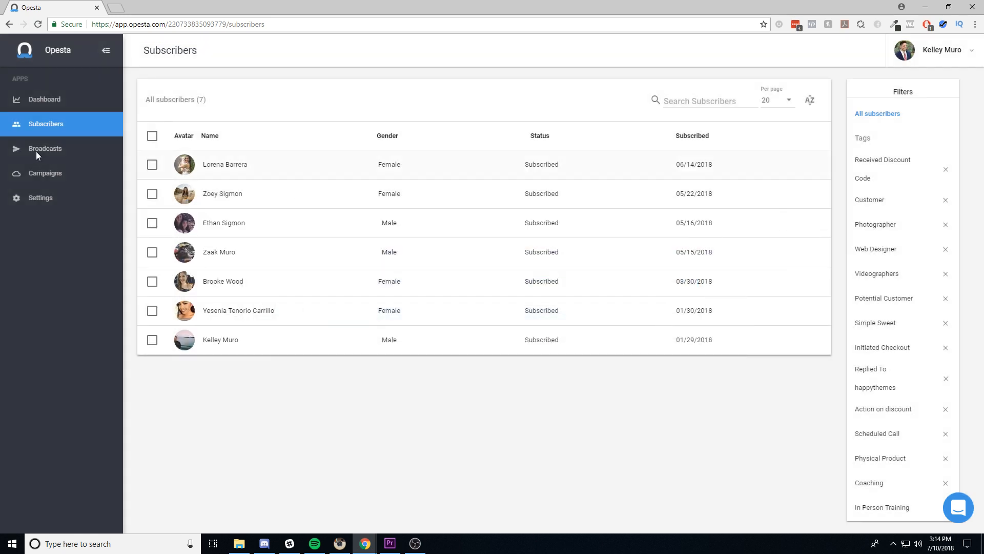
# Return to the "MARKETING: Easy Referral System [Template] copy copy" campaign's Bad Experience sequence and reopen the Leave Feedback post from the Unsatisfied Customer message
pyautogui.click(56, 174)
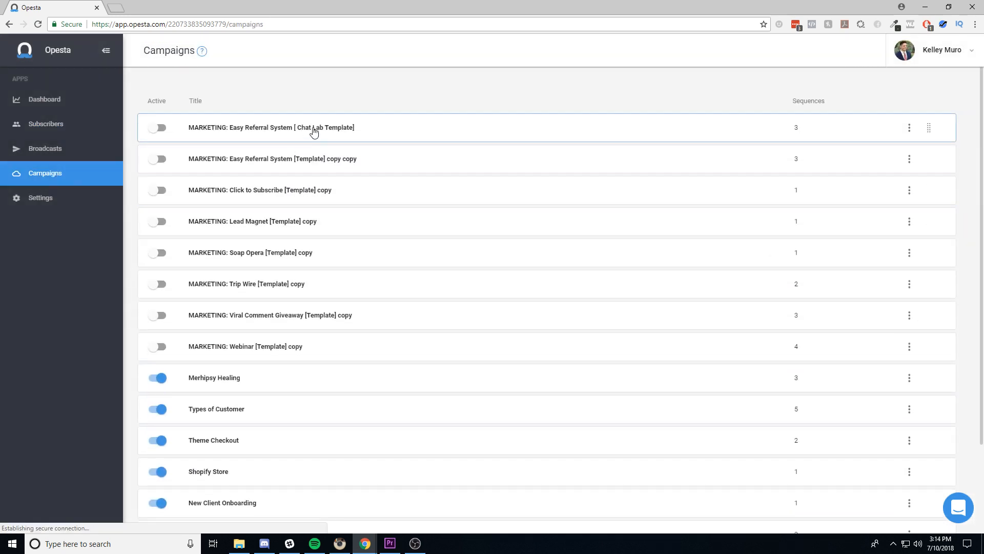
pyautogui.click(333, 159)
pyautogui.click(270, 166)
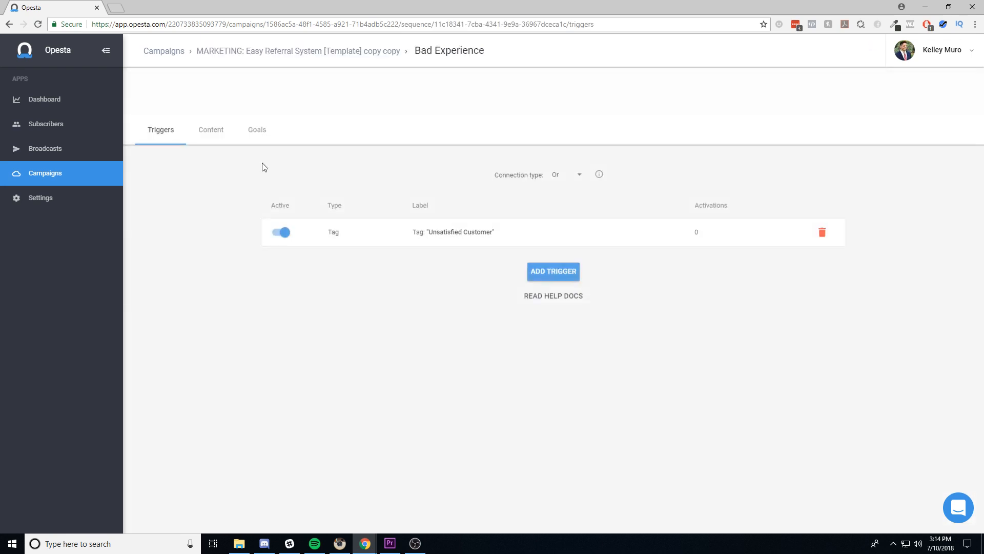
pyautogui.click(213, 78)
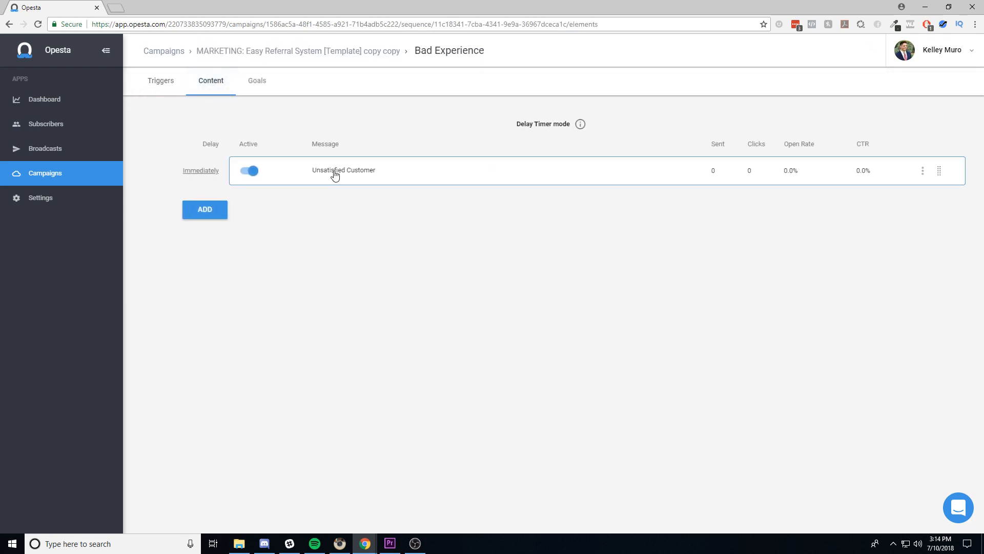
pyautogui.click(332, 172)
pyautogui.click(949, 90)
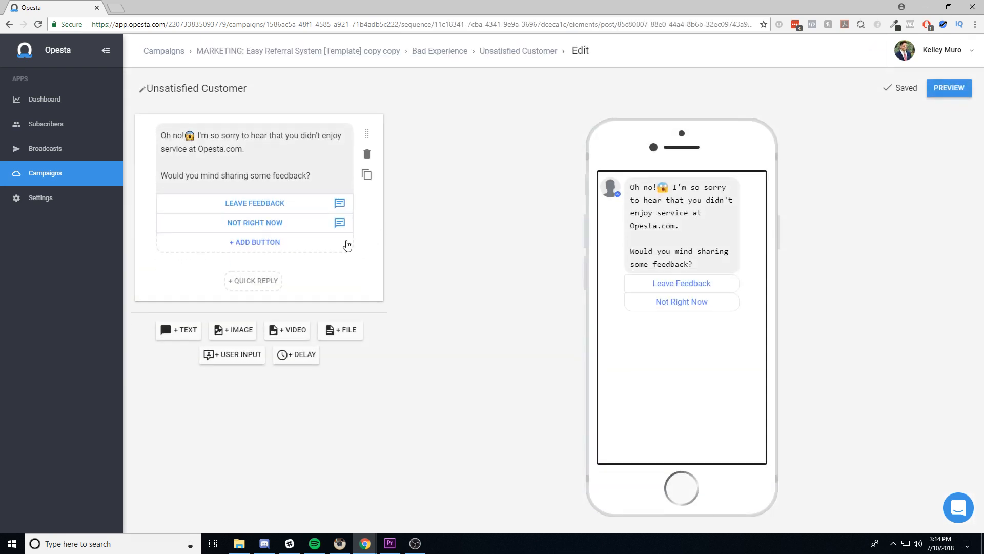
pyautogui.click(249, 208)
pyautogui.click(440, 179)
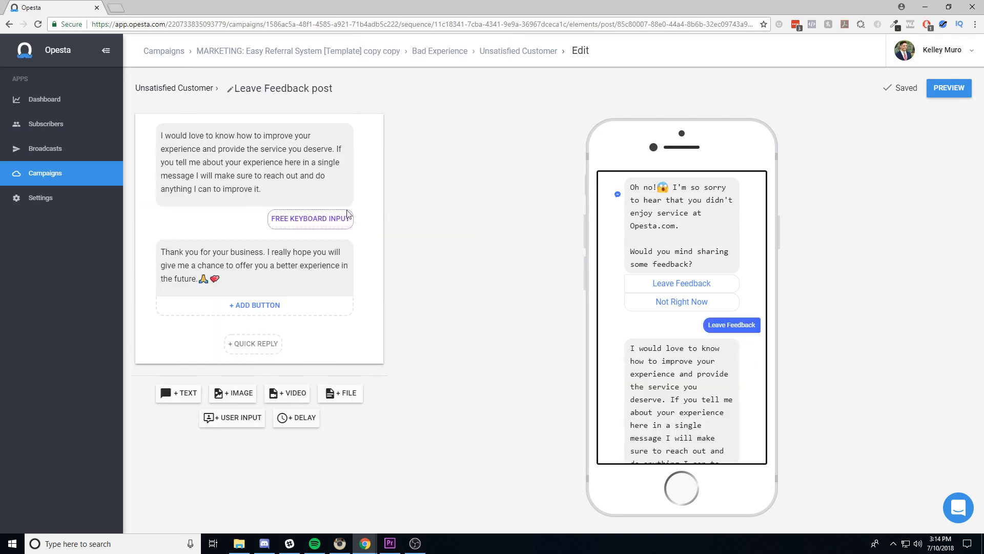
# Review the free keyboard input's Customer Service Request custom field and the thank-you text, and return to the Unsatisfied Customer message
pyautogui.click(302, 224)
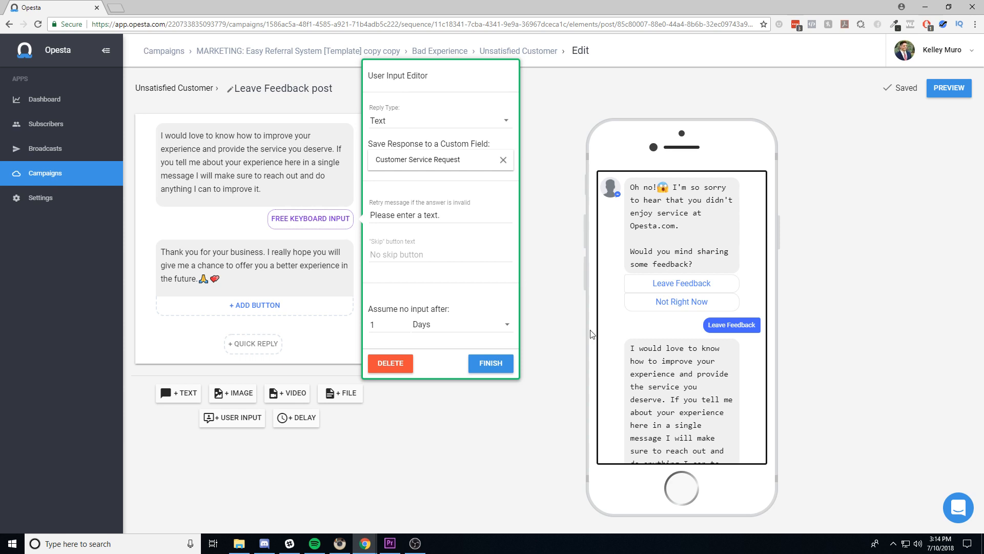
pyautogui.moveTo(460, 156); pyautogui.dragTo(372, 165)
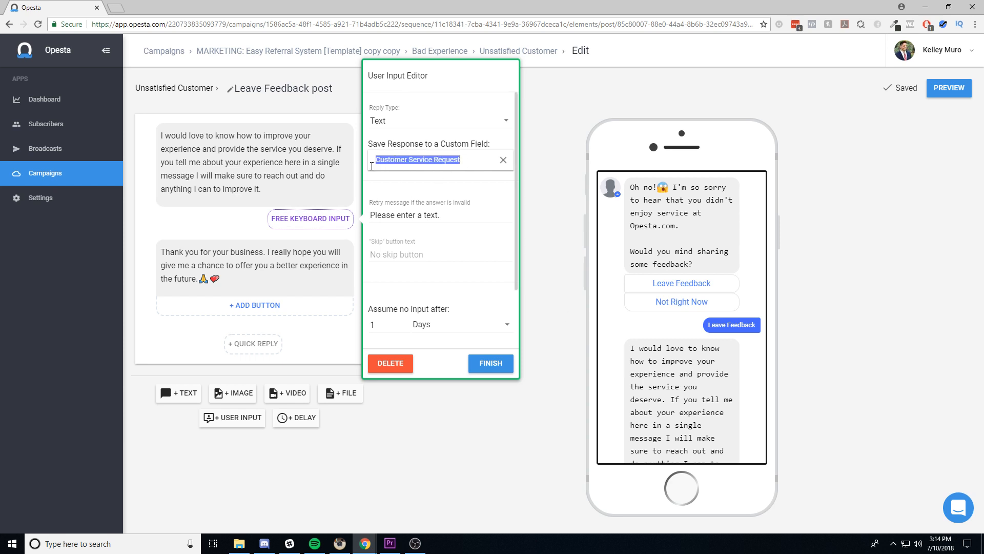
pyautogui.click(492, 362)
pyautogui.click(343, 254)
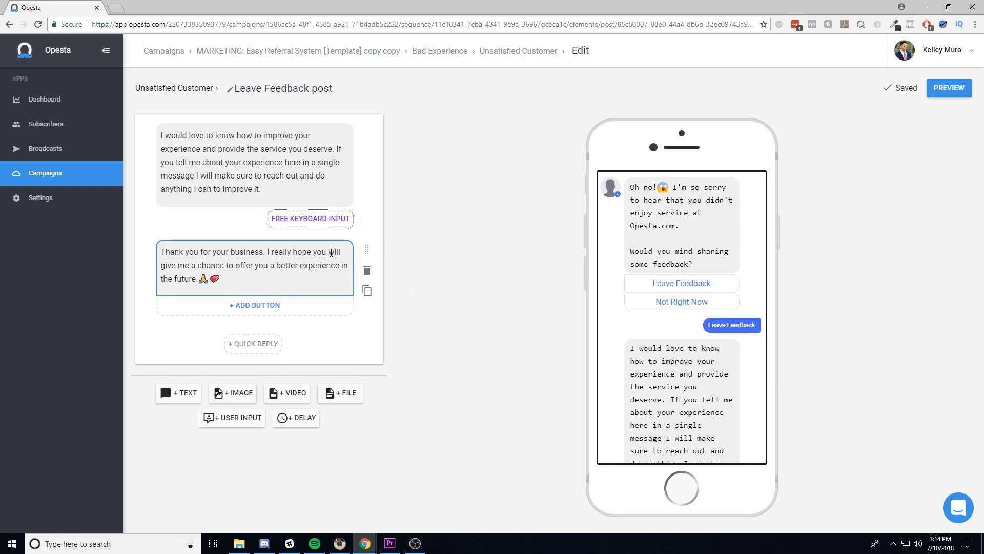
pyautogui.click(328, 225)
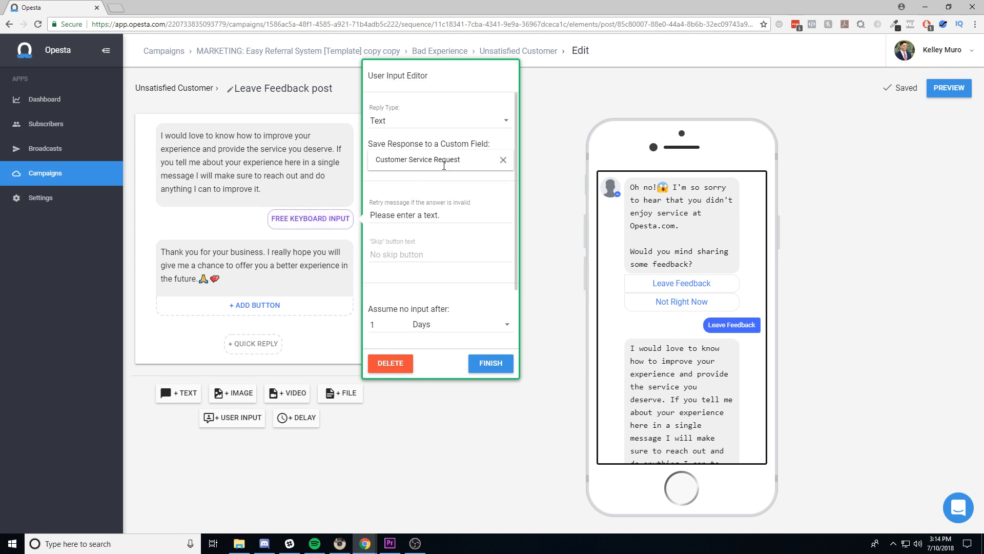
pyautogui.moveTo(467, 159); pyautogui.dragTo(382, 157)
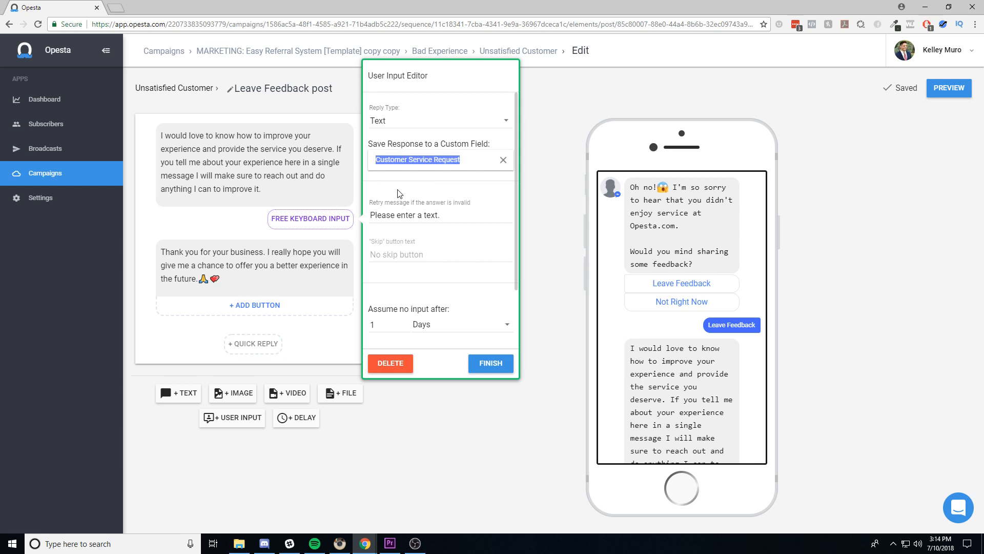
pyautogui.click(501, 366)
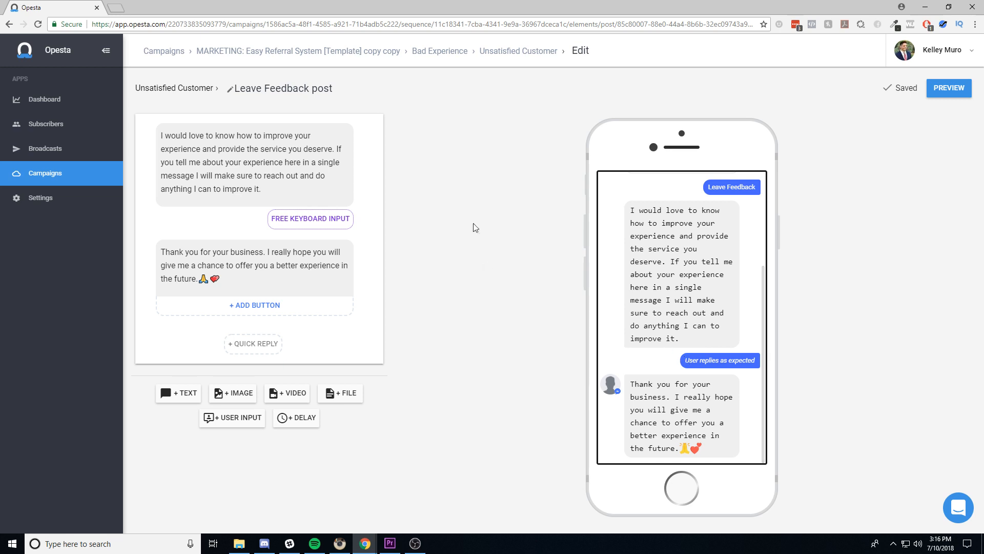
pyautogui.click(519, 51)
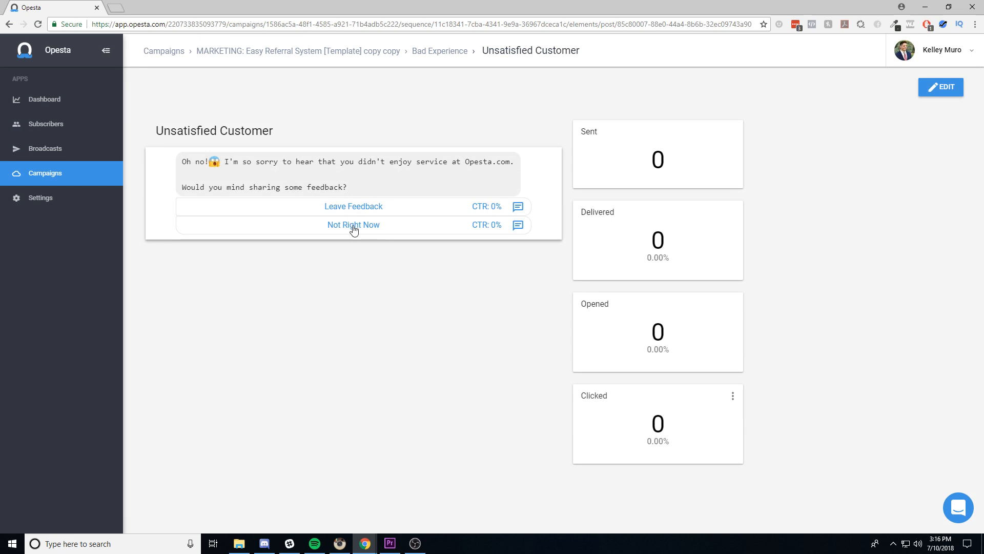
# Edit the Unsatisfied Customer message, review the reply post linked to its Not Right Now button, and return to the main message
pyautogui.click(935, 93)
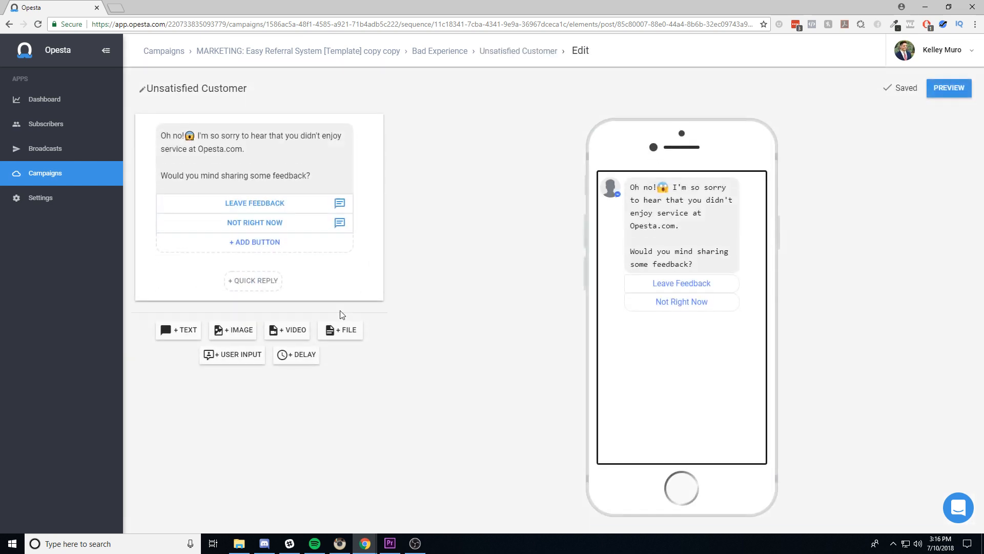
pyautogui.click(274, 226)
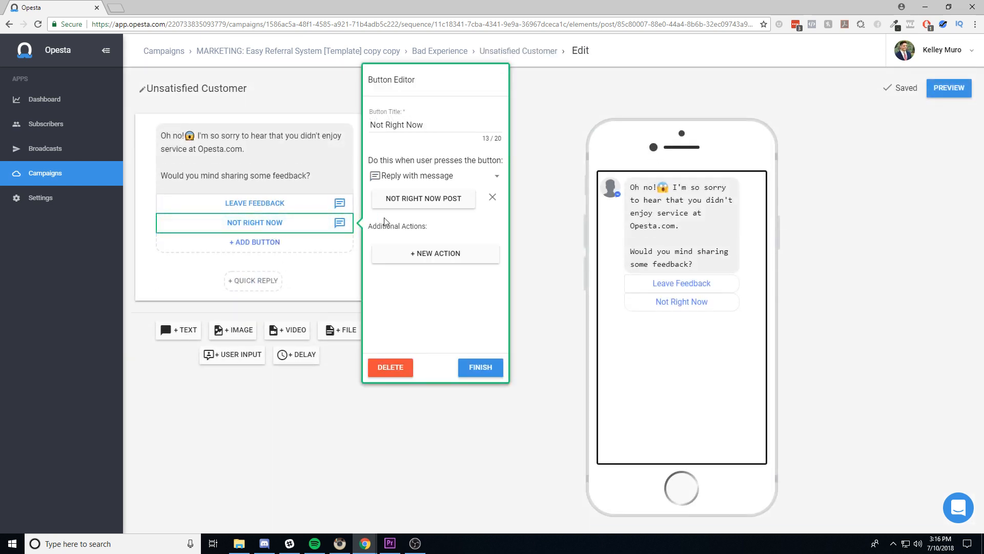
pyautogui.click(423, 203)
pyautogui.moveTo(321, 169); pyautogui.dragTo(162, 139)
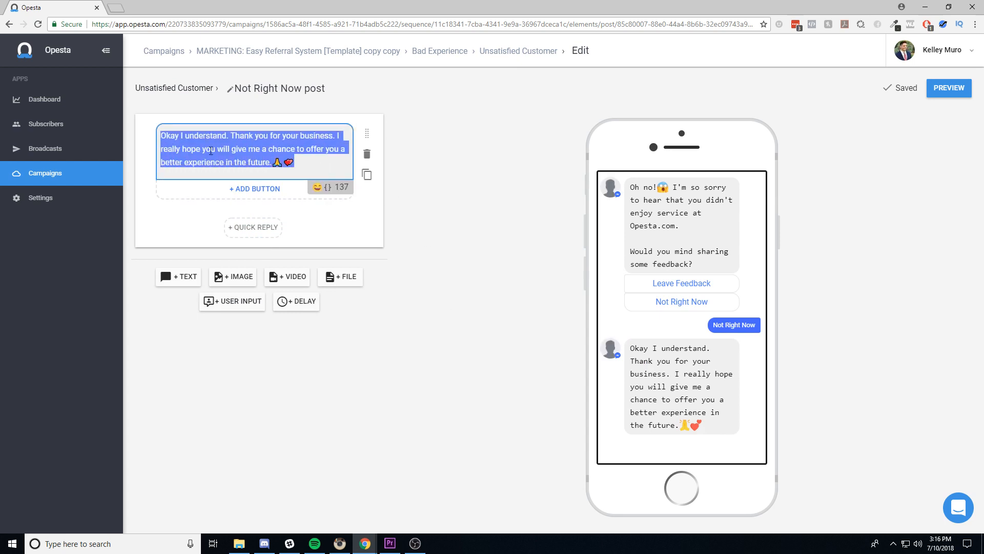
pyautogui.click(316, 169)
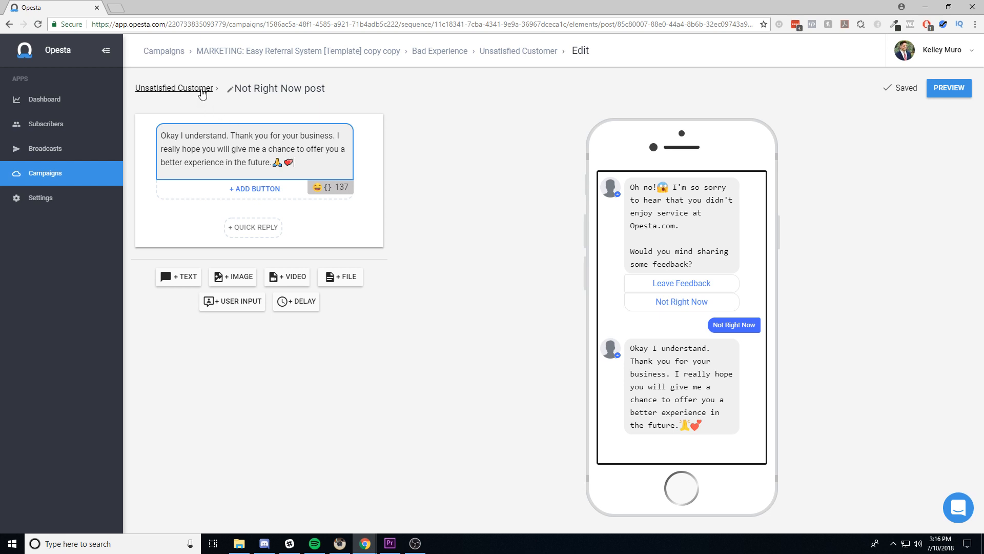
pyautogui.click(202, 92)
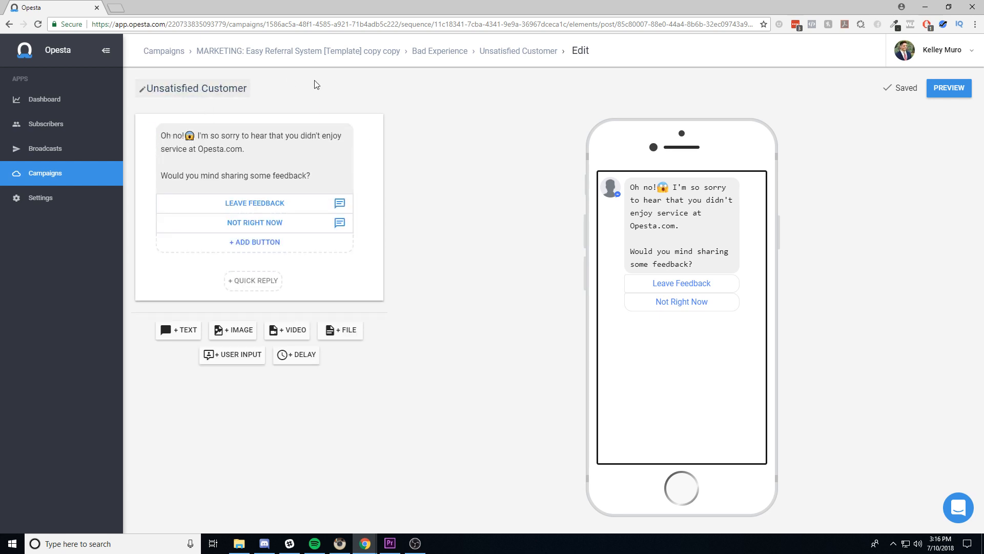
# Open the How to Claim message in the campaign's Clicked Review sequence and read its review thank-you and reward claim text
pyautogui.click(454, 53)
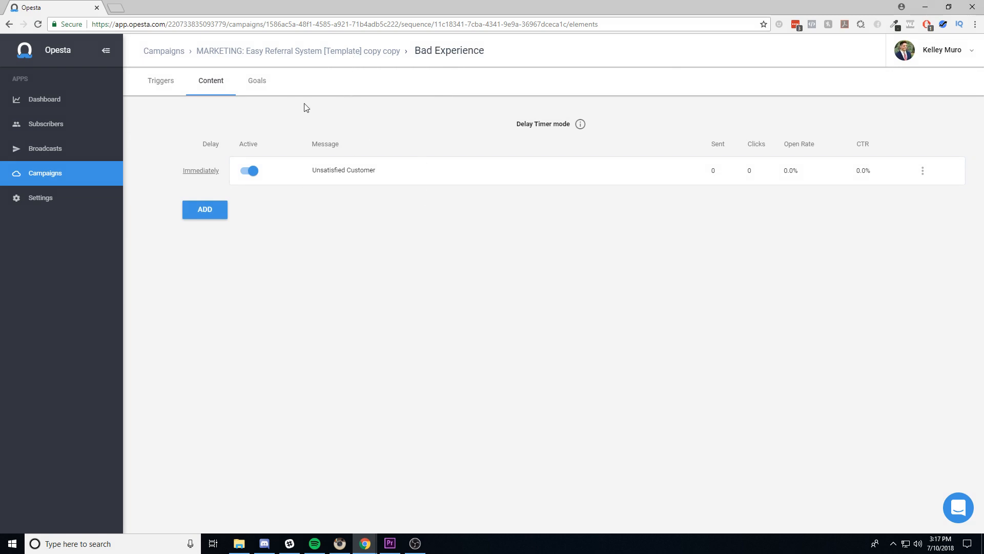
pyautogui.click(359, 57)
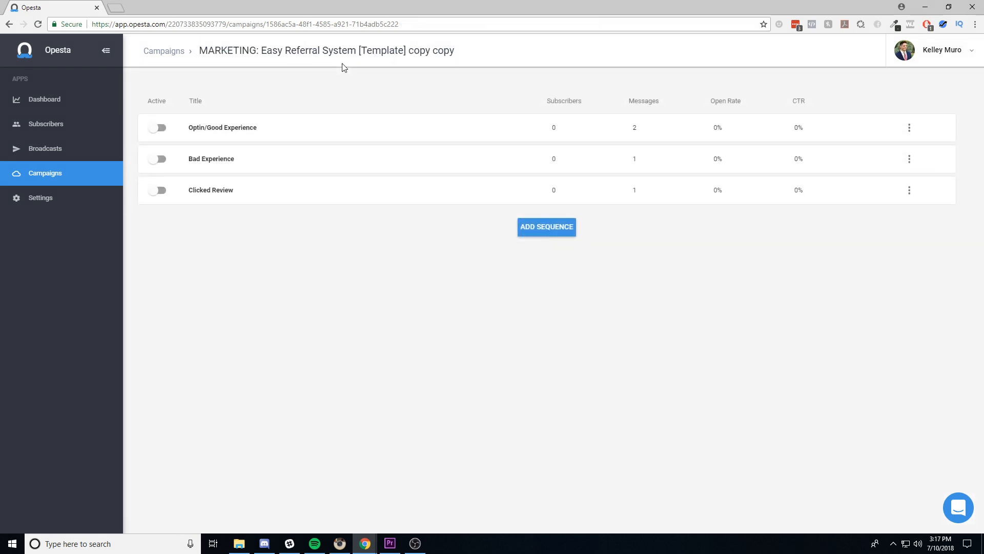
pyautogui.click(239, 191)
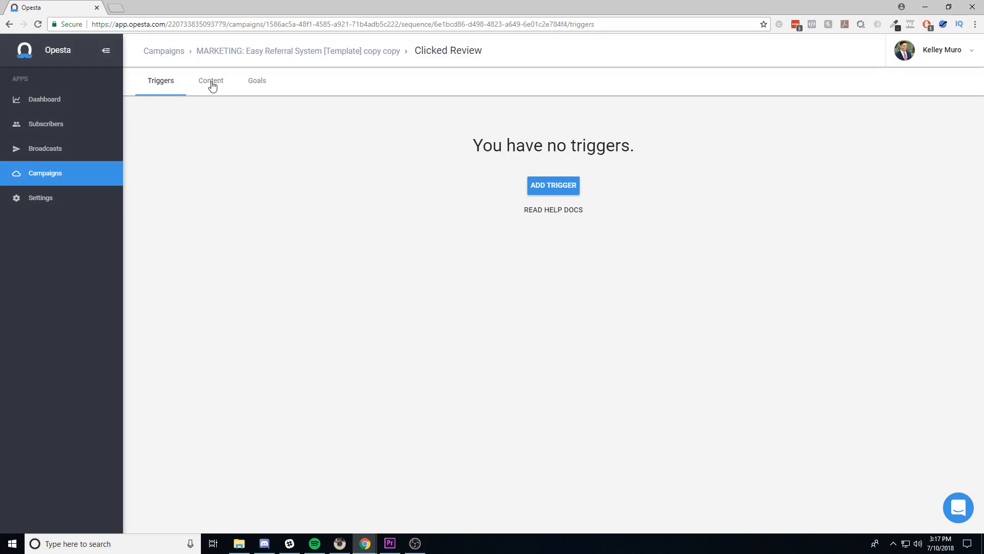
pyautogui.click(216, 86)
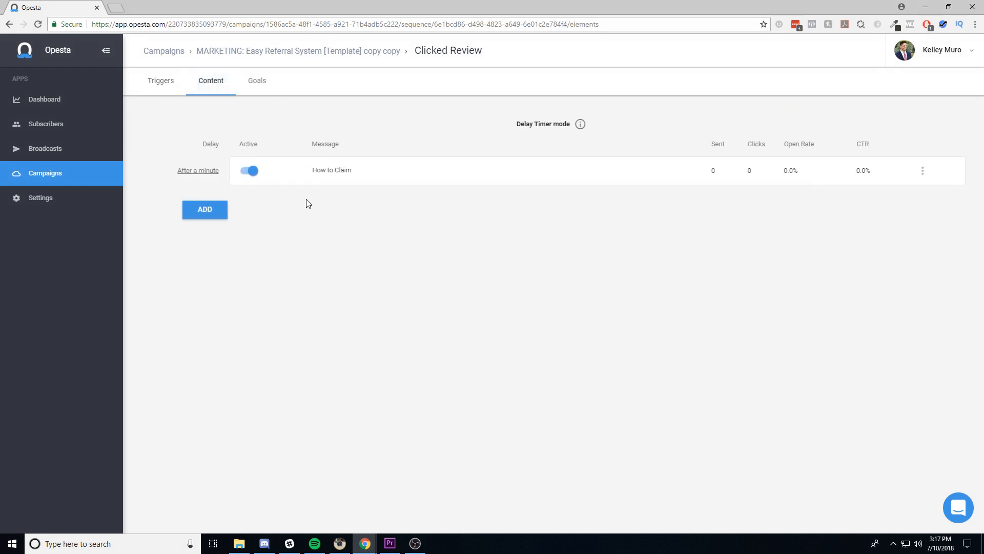
pyautogui.click(358, 175)
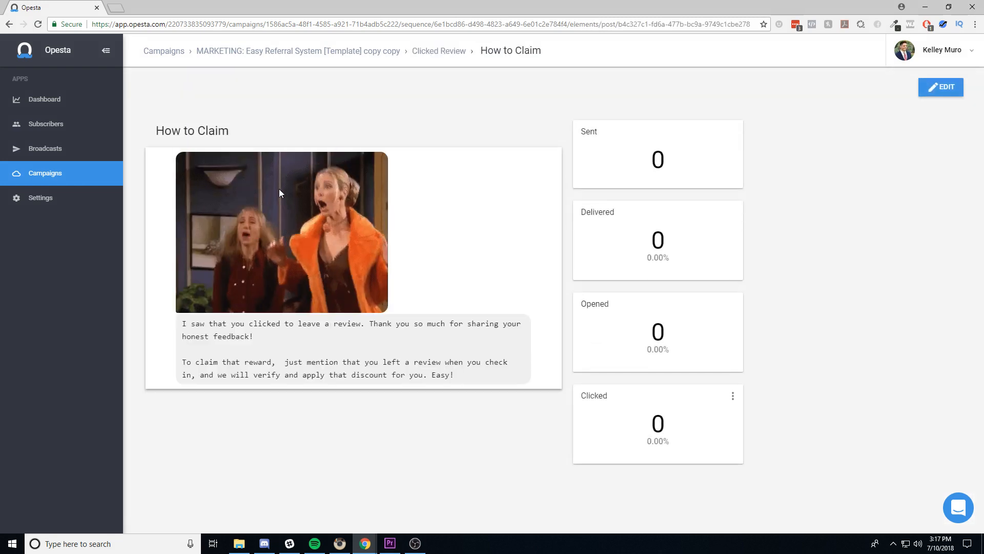
pyautogui.moveTo(482, 379); pyautogui.dragTo(182, 324)
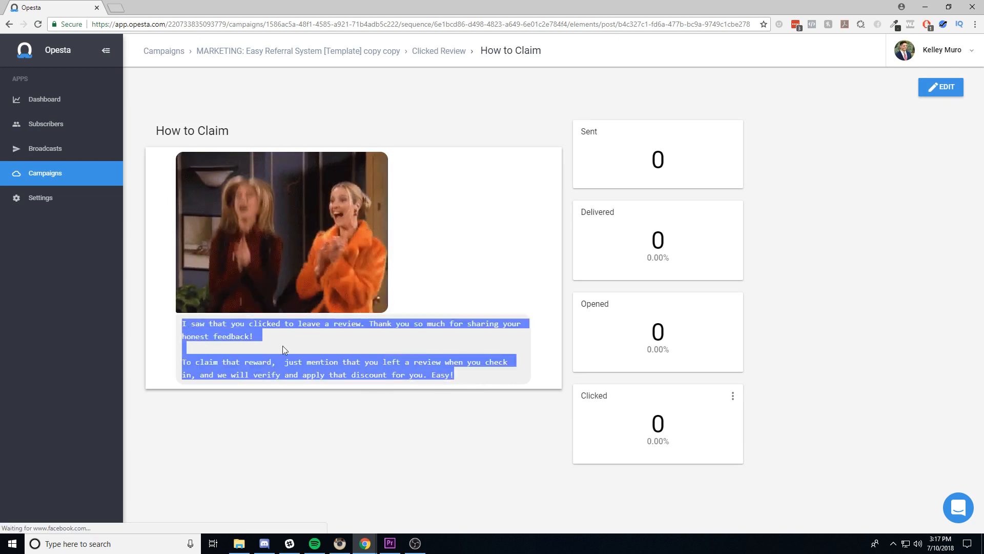
pyautogui.click(271, 358)
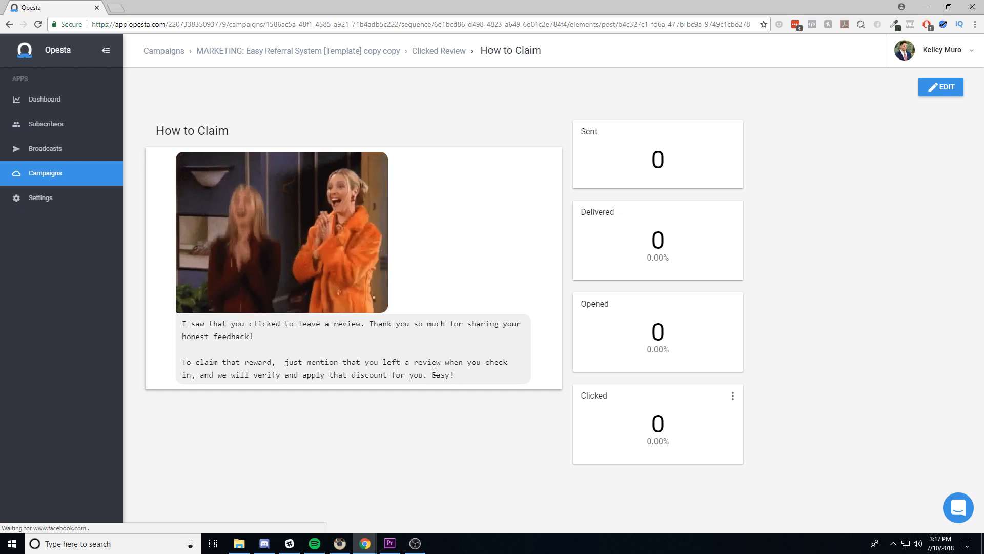
pyautogui.moveTo(196, 376); pyautogui.dragTo(481, 373)
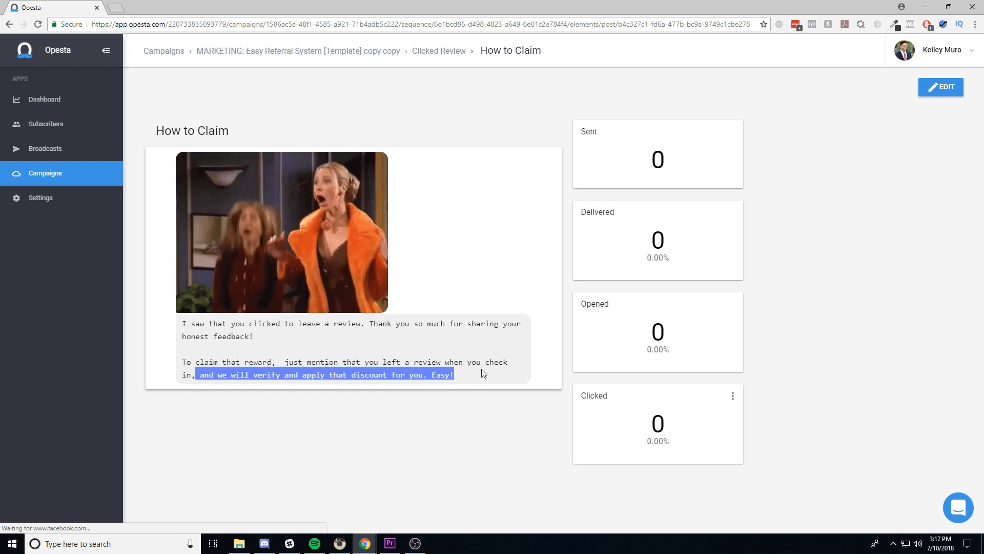
pyautogui.click(469, 374)
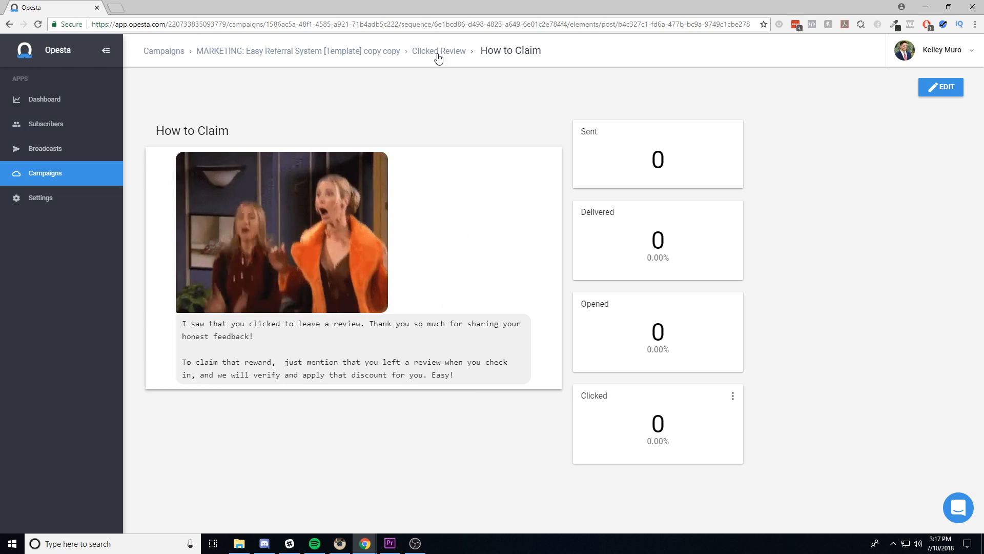
# Open the Clicked Review goal in the Optin/Good Experience sequence, review its tags and Add To Sequence action, and save it
pyautogui.click(374, 56)
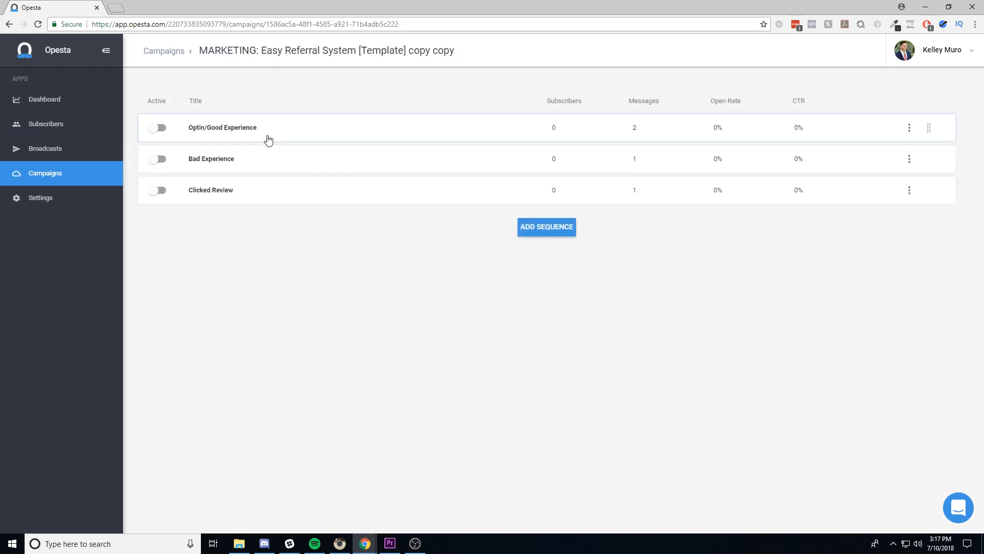
pyautogui.click(269, 139)
pyautogui.click(257, 82)
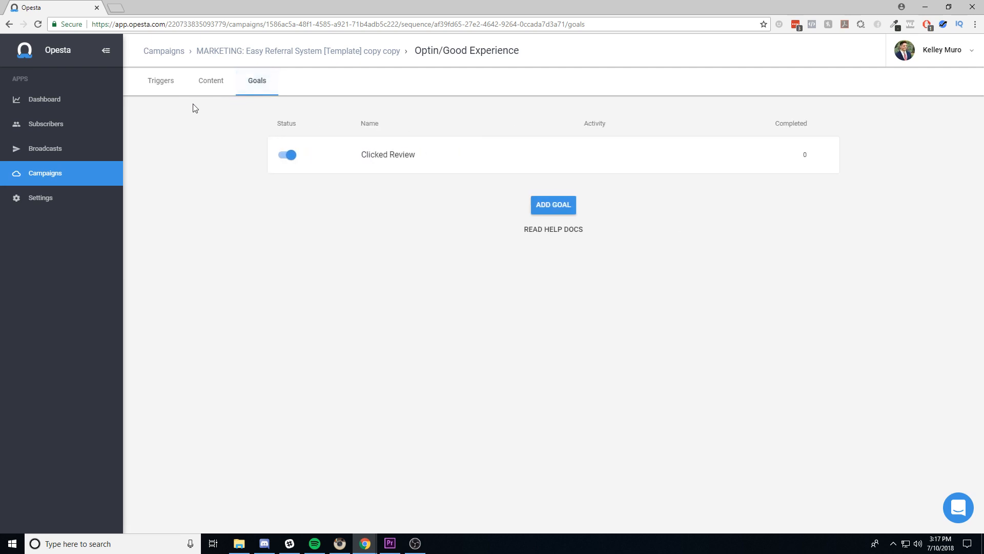
pyautogui.click(395, 163)
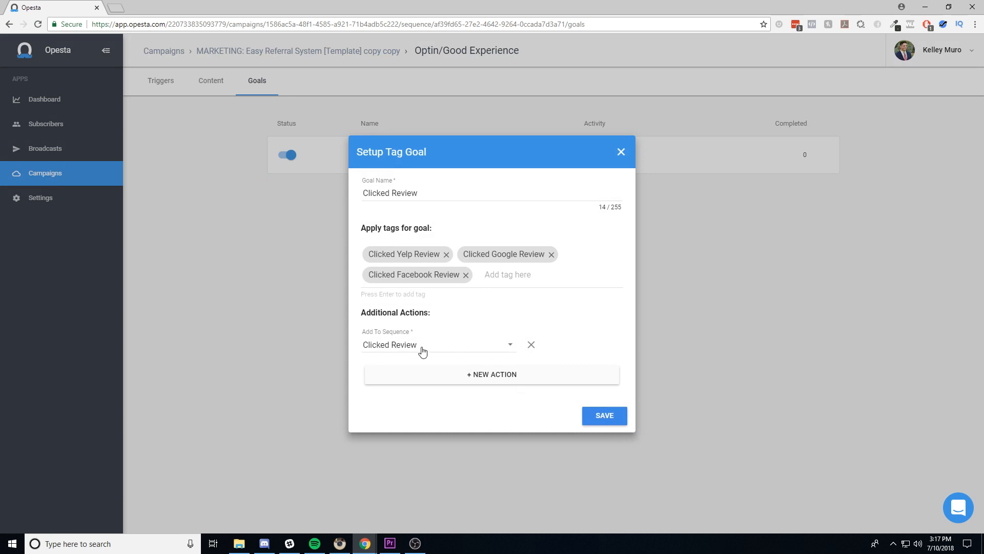
pyautogui.click(602, 416)
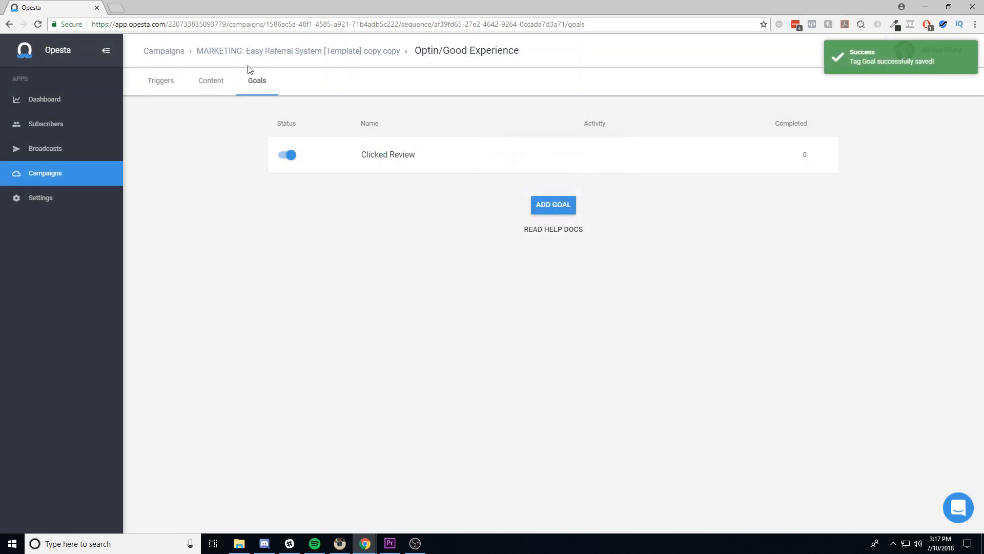
# Return to the campaign's sequence list, reopen the Optin/Good Experience sequence's Clicked Review goal to recheck its setup, and save it again
pyautogui.click(296, 52)
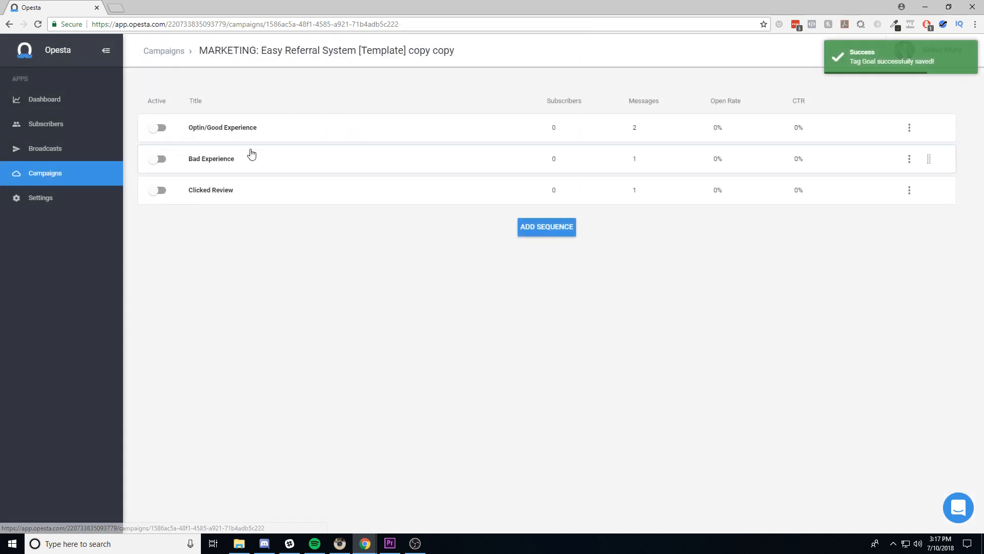
pyautogui.click(245, 132)
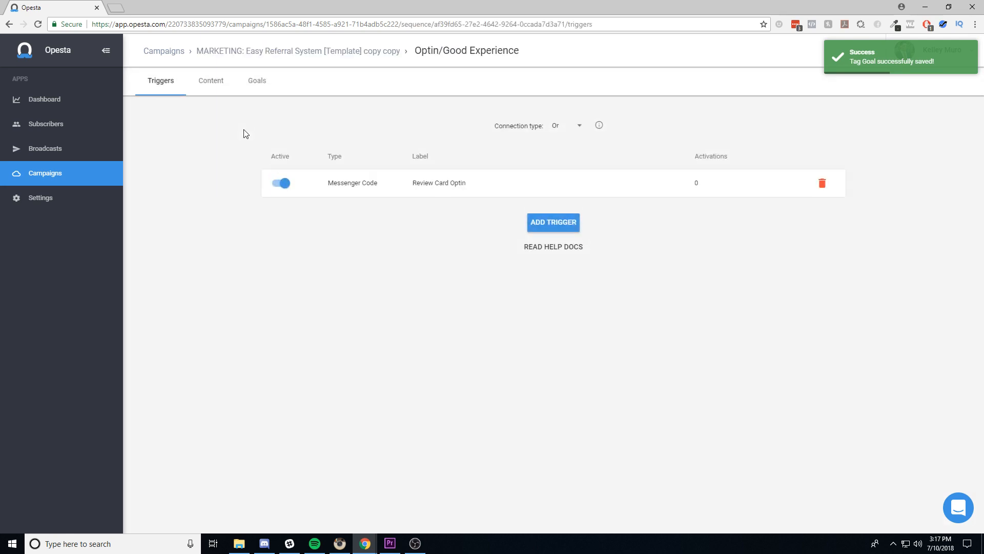
pyautogui.click(257, 82)
pyautogui.click(401, 153)
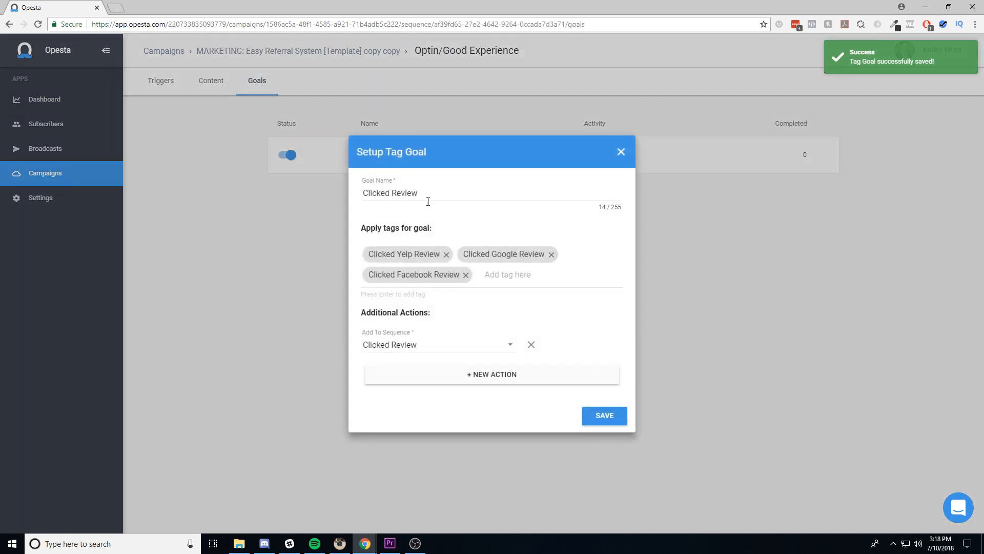
pyautogui.click(604, 418)
# Set the How to Claim message's delay in the Clicked Review sequence to 5 minutes, and return to the campaigns list
pyautogui.click(233, 51)
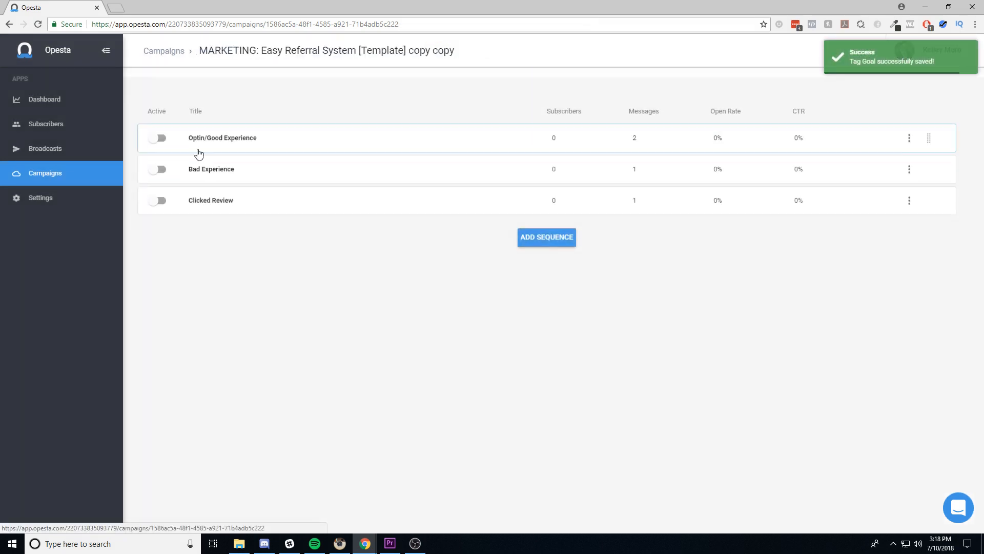
pyautogui.click(259, 200)
pyautogui.click(210, 82)
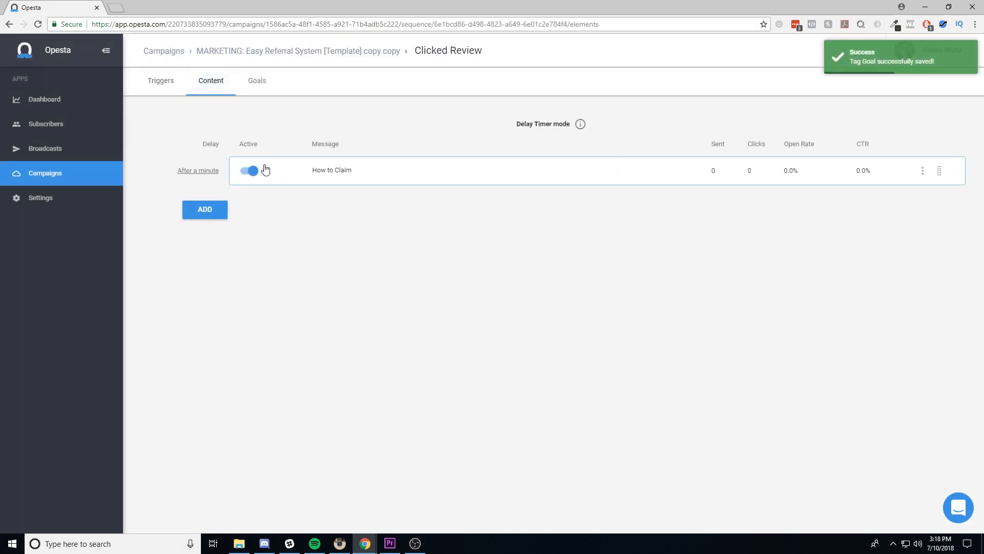
pyautogui.click(203, 172)
pyautogui.doubleClick(451, 283)
pyautogui.write('5')
pyautogui.click(675, 375)
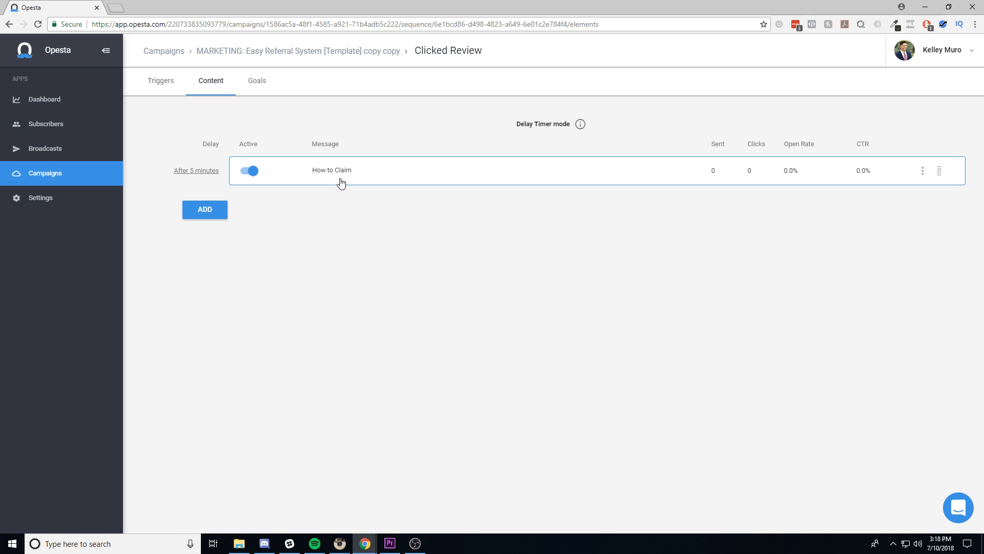
pyautogui.click(72, 182)
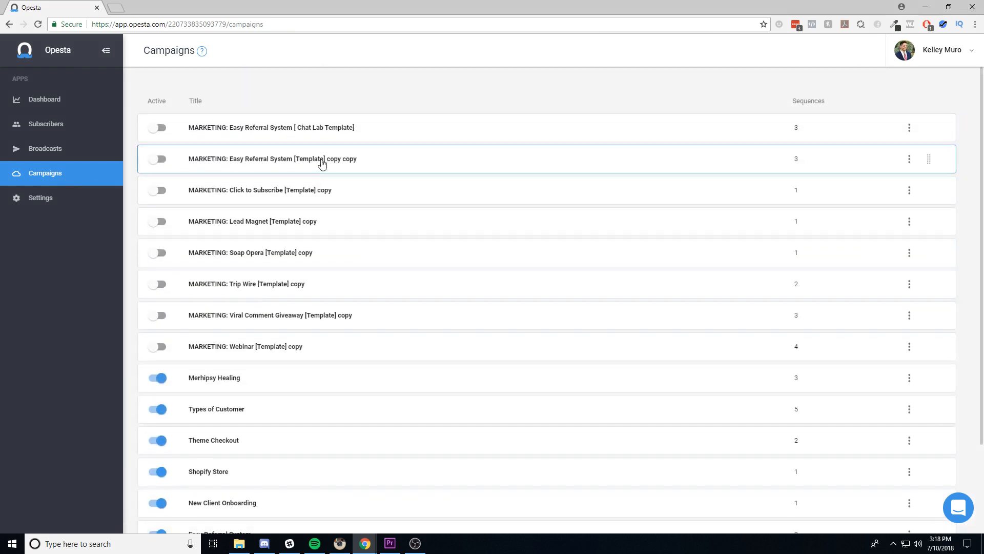